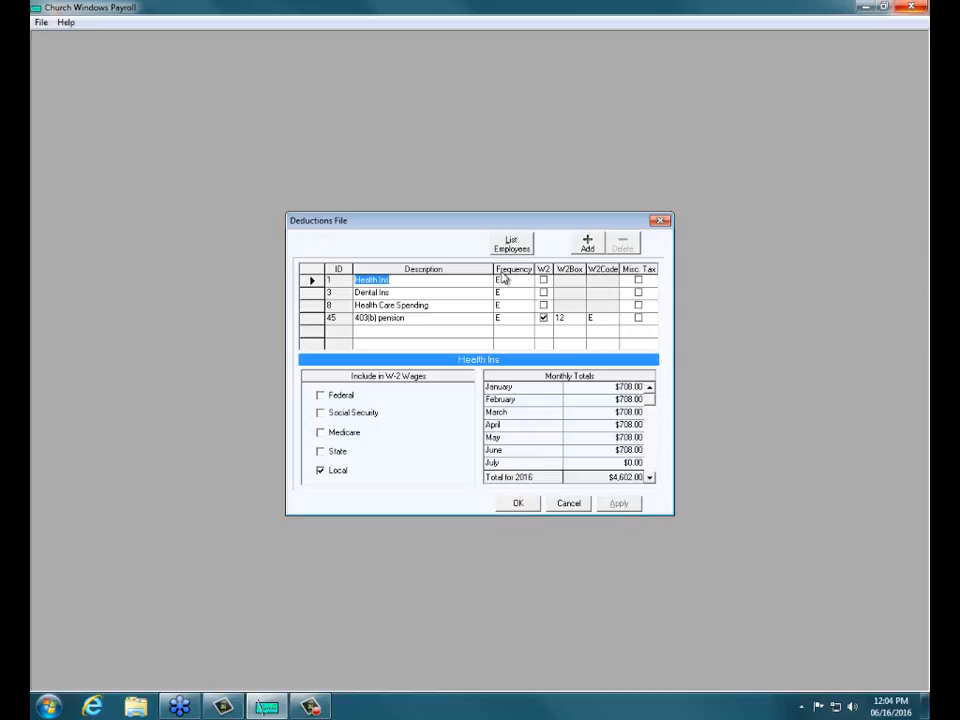
- Start a new deduction described as Dependent Care with the frequency set to Every pay
left_click(589, 246)
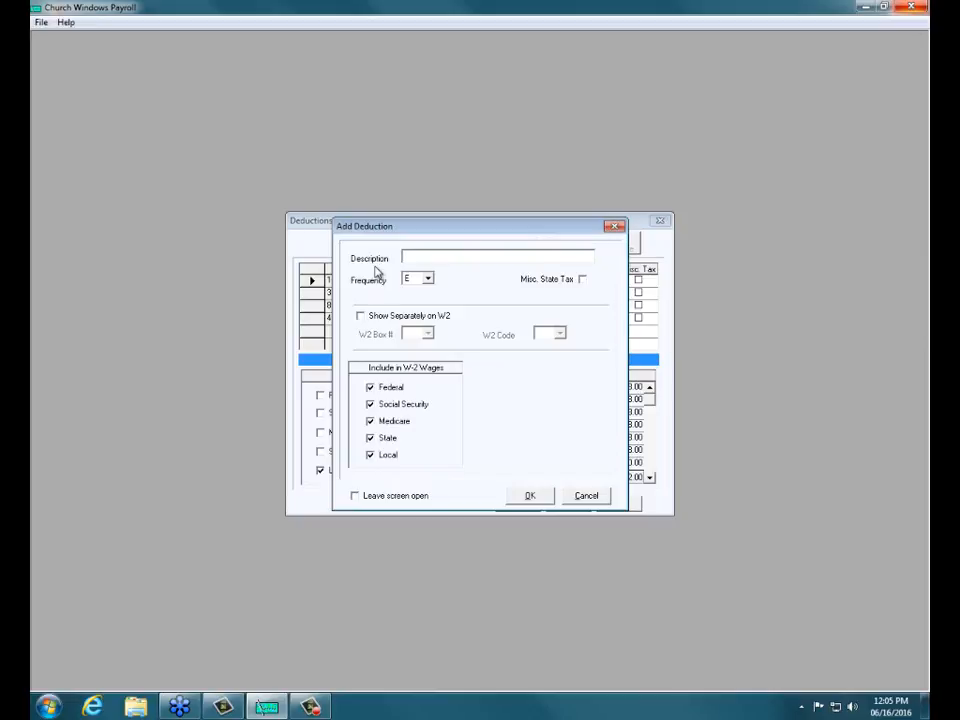
type("Dependent Care")
left_click(428, 279)
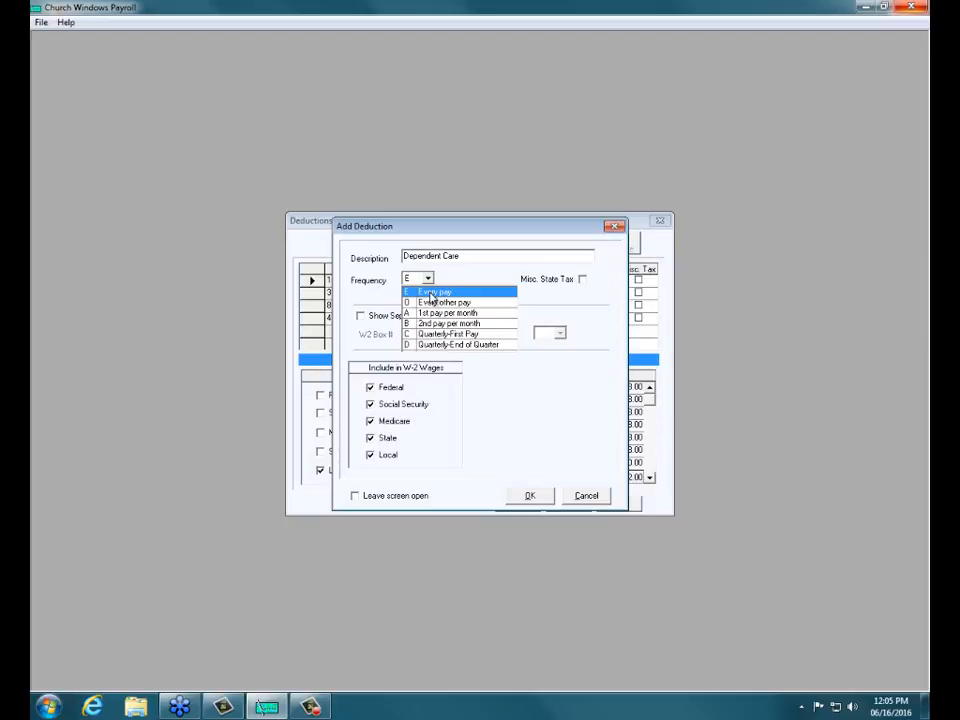
left_click(432, 292)
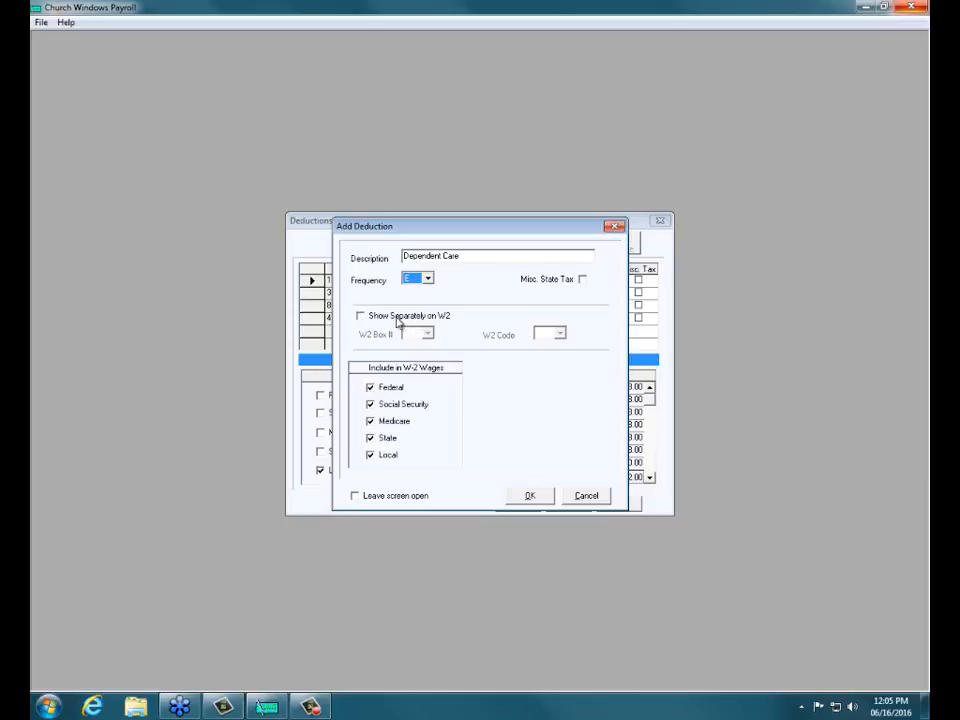
left_click(361, 317)
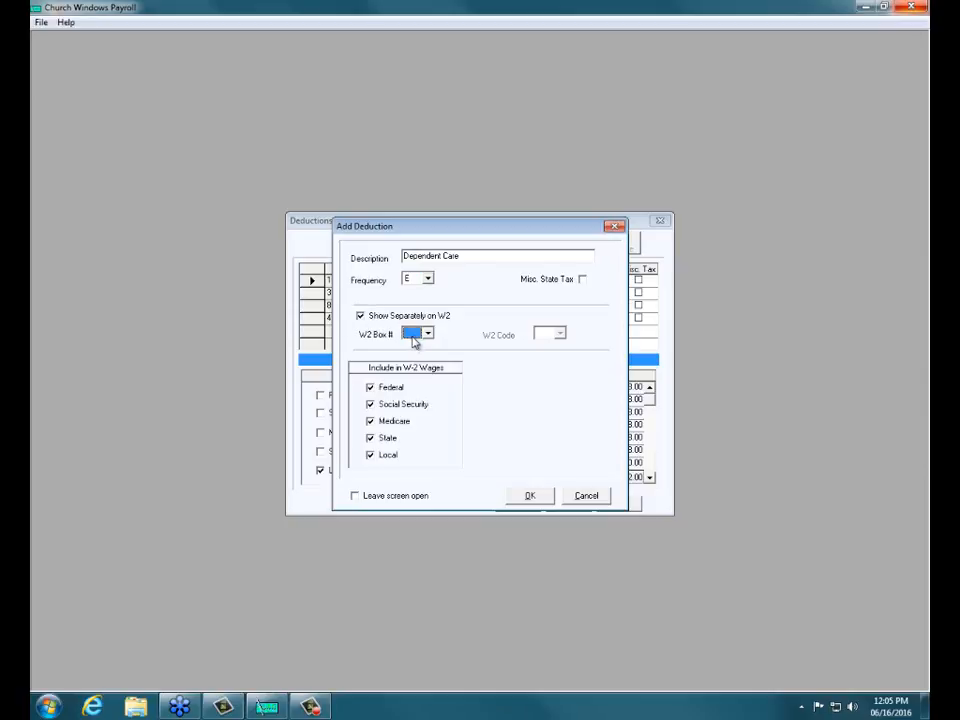
left_click(428, 334)
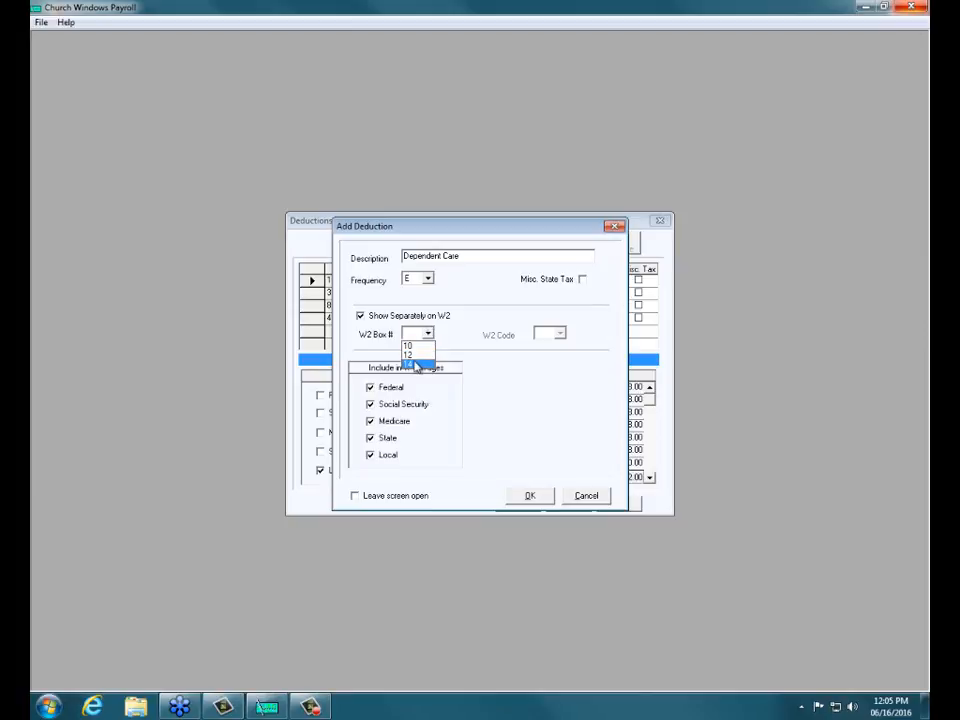
left_click(465, 308)
left_click(364, 317)
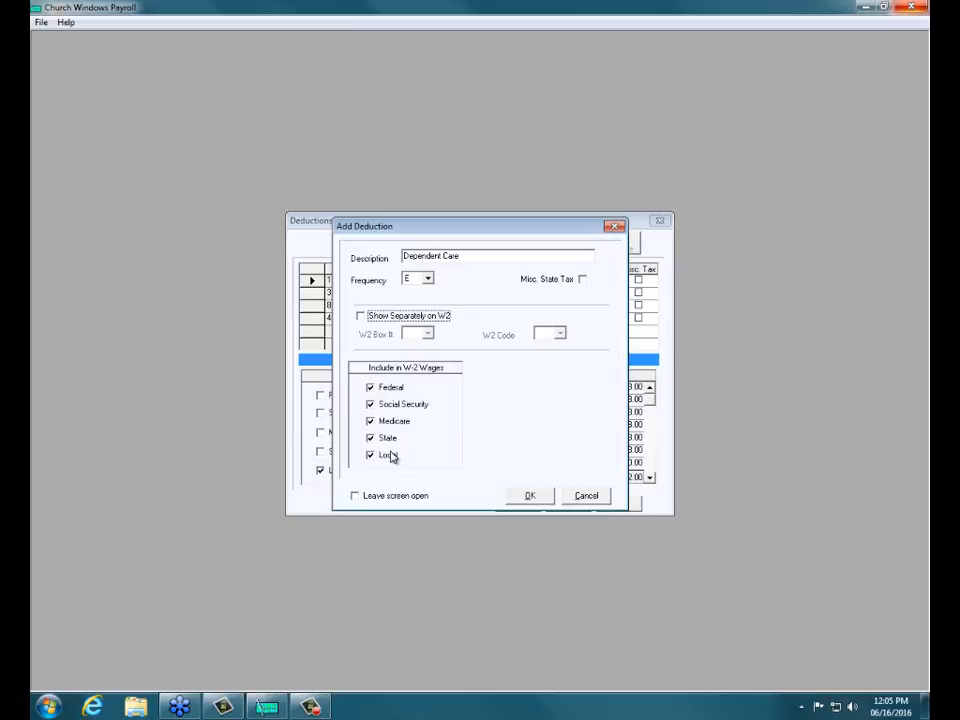
- Exclude the Dependent Care deduction from Federal, Social Security, Medicare, State and Local W-2 wages and add it to the file
left_click(371, 389)
left_click(371, 404)
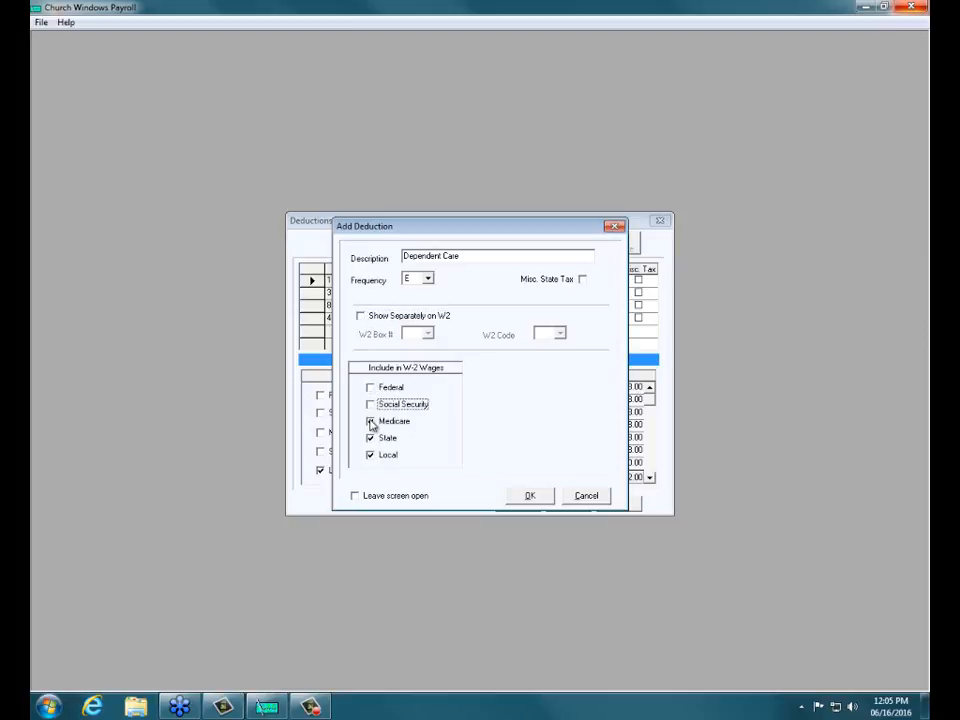
left_click(370, 421)
left_click(371, 438)
left_click(371, 455)
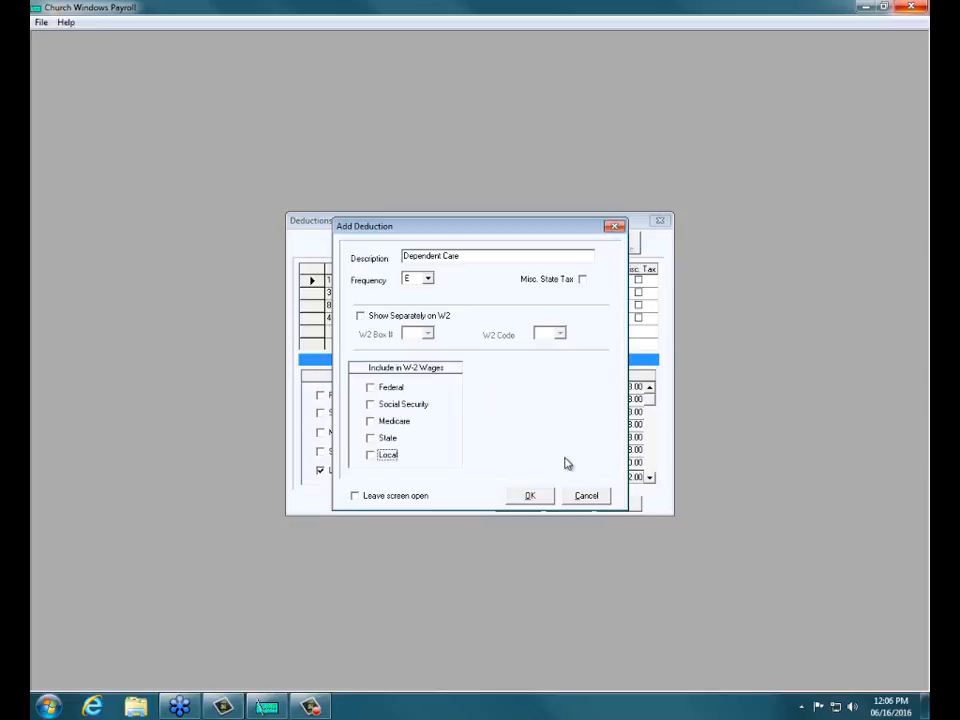
left_click(531, 497)
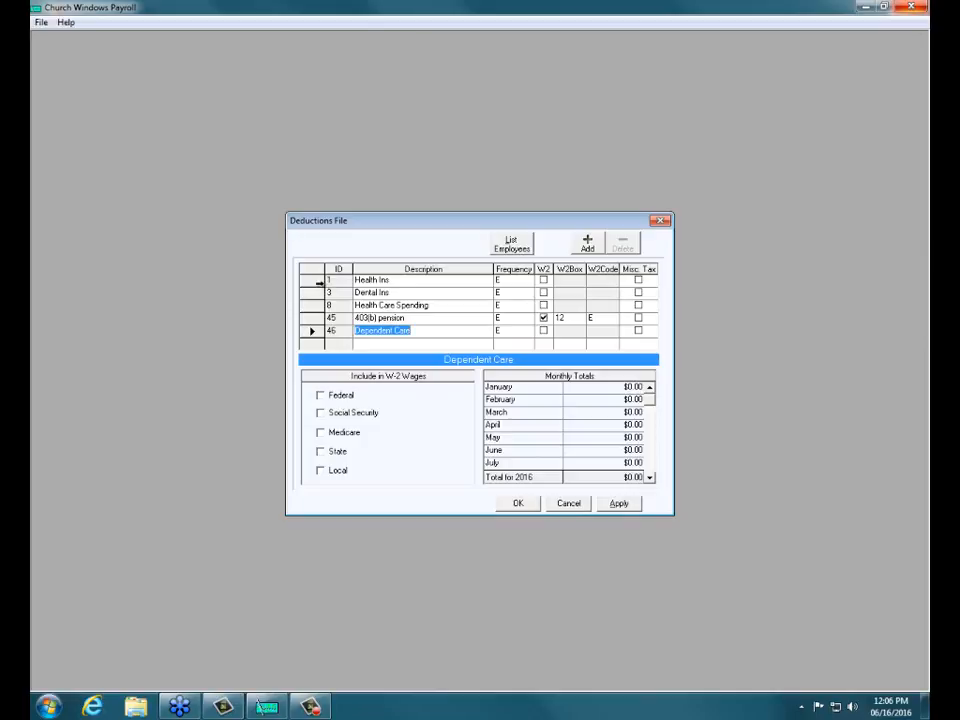
- Review the W-2 wage settings and monthly totals of the Health Ins, Dental Ins, Health Care Spending and 403(b) pension deductions
left_click(307, 281)
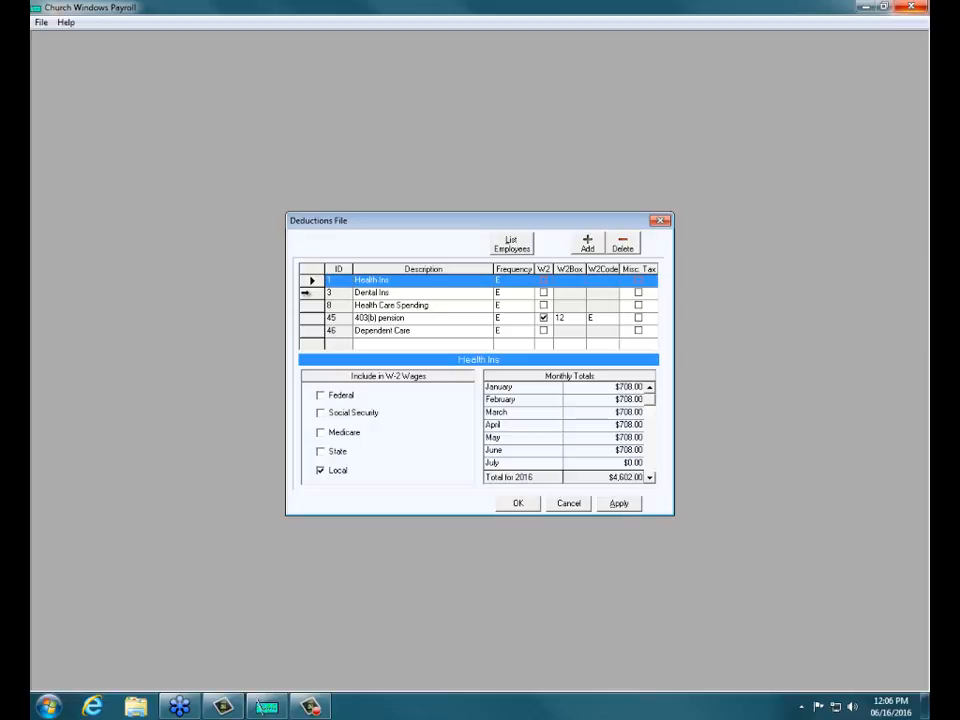
left_click(307, 295)
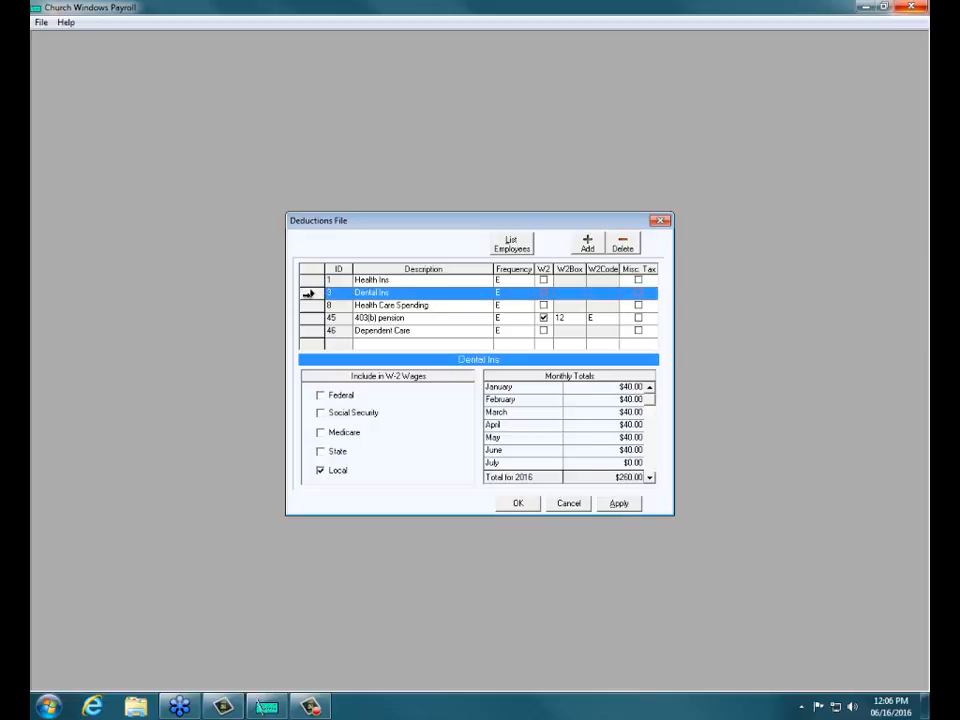
left_click(311, 306)
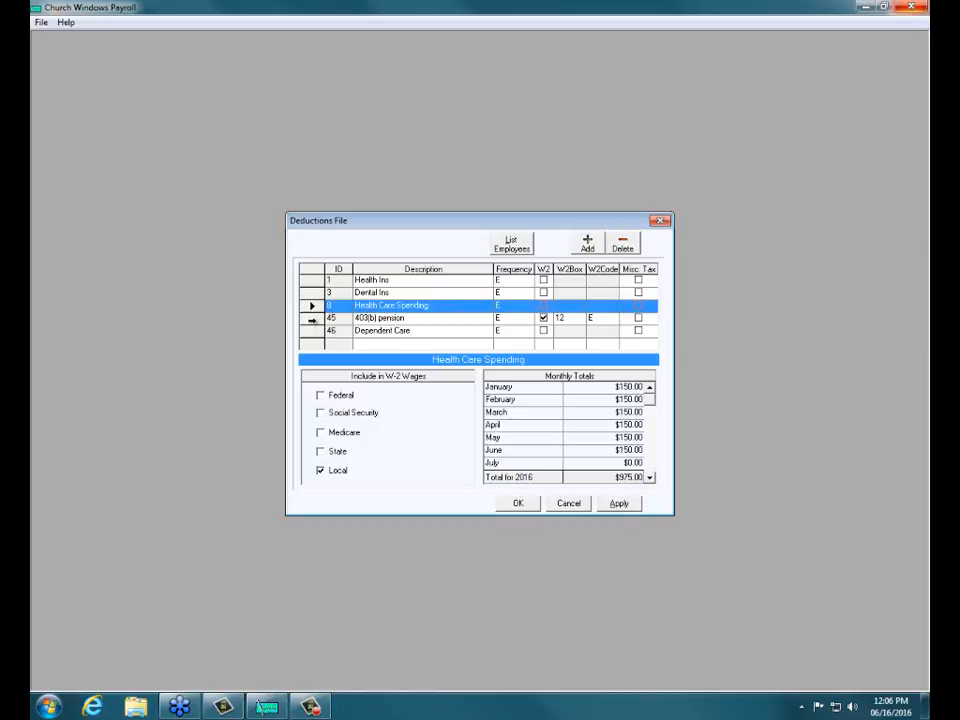
left_click(312, 319)
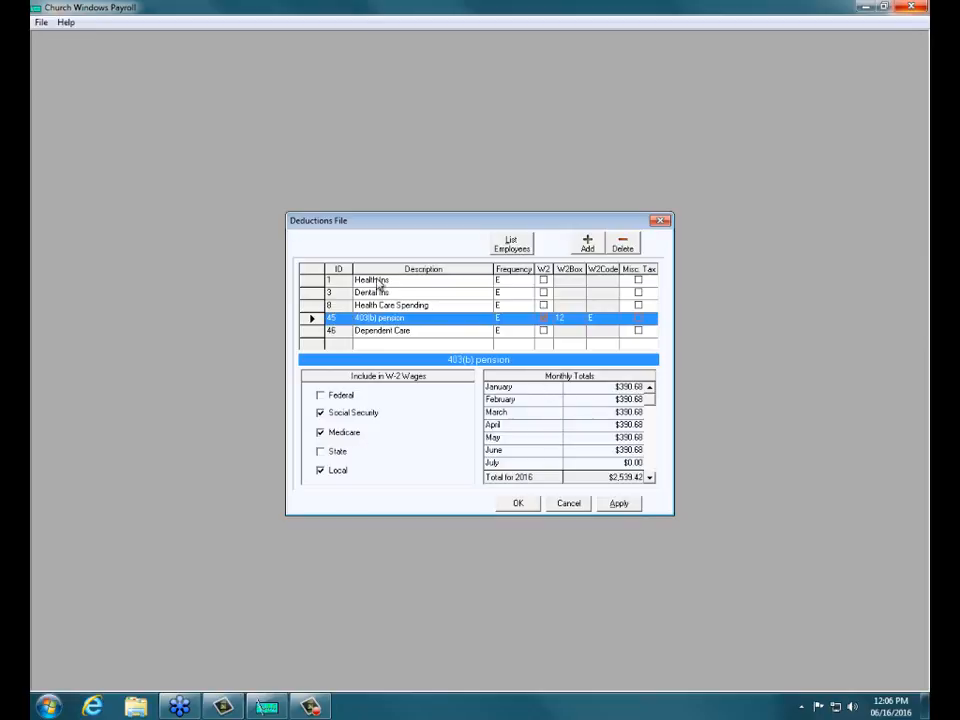
- View the list of employees who have the Health Ins deduction, close the report and apply the changes to the Deductions File
left_click(306, 280)
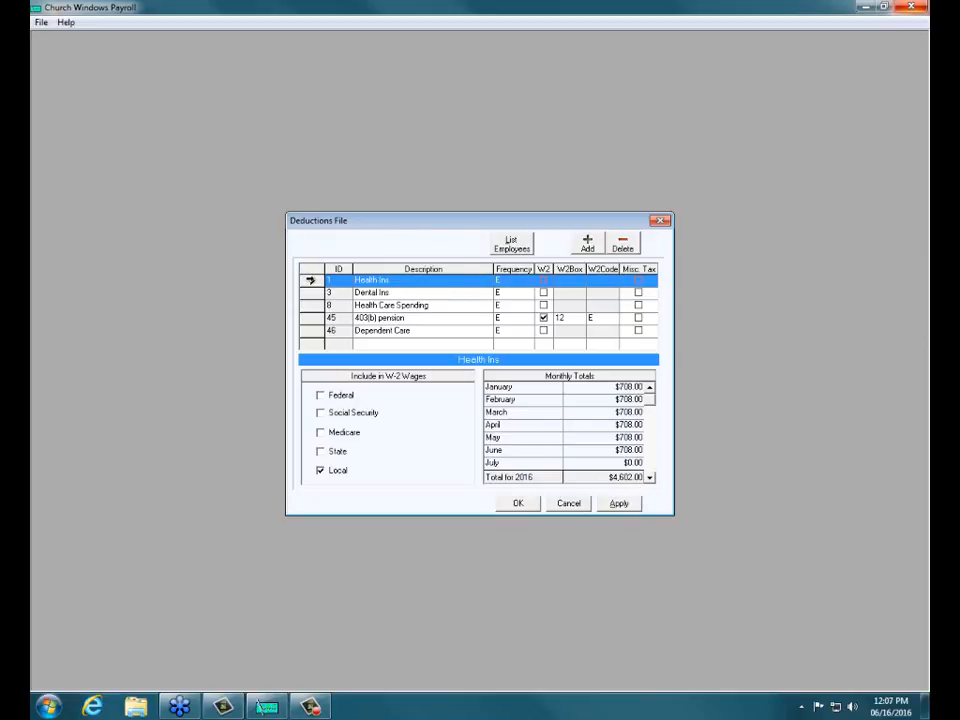
left_click(525, 241)
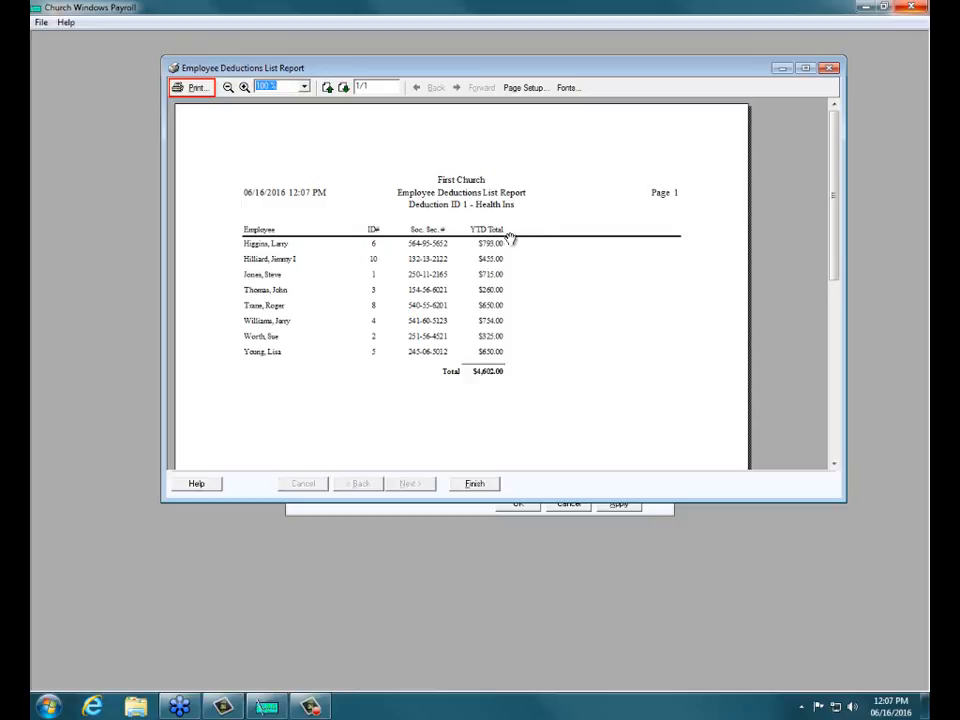
left_click(476, 483)
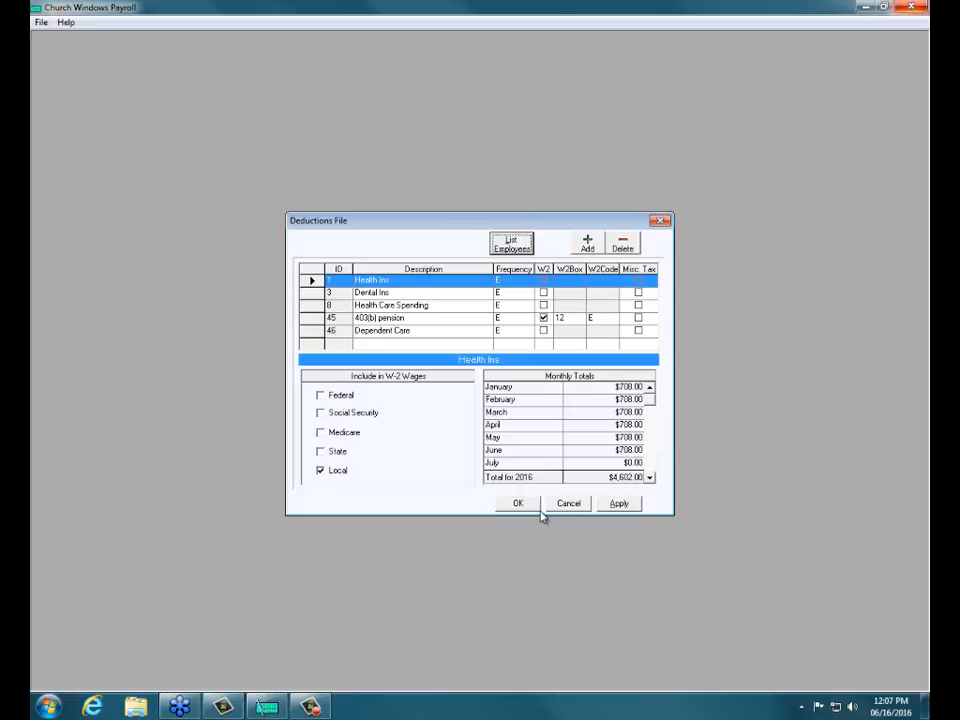
left_click(616, 504)
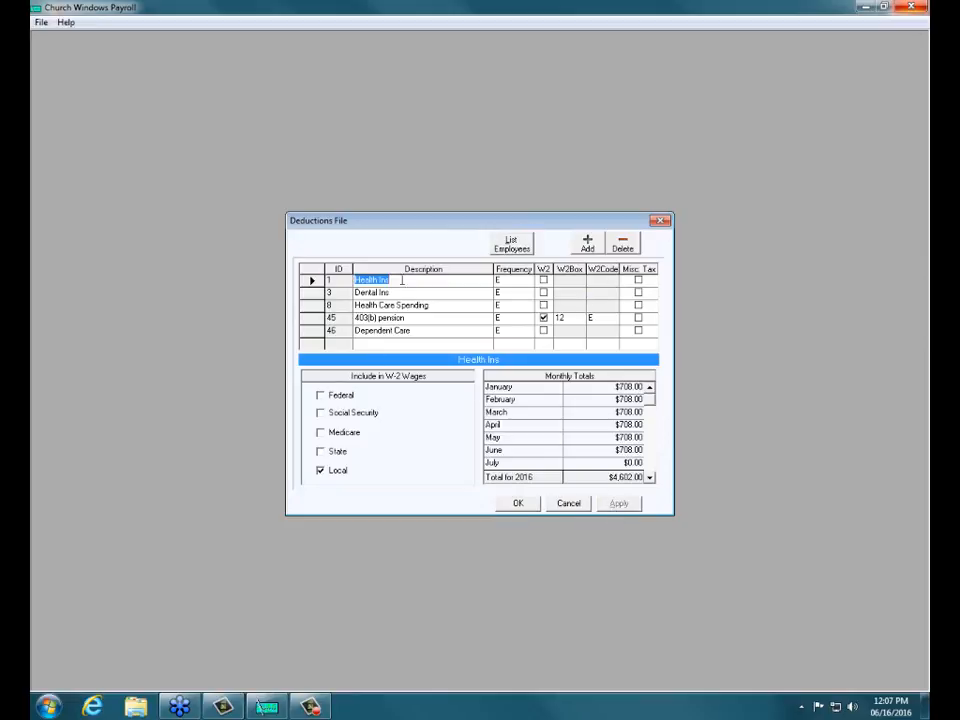
- Start a new deduction described as State Disability, marked as a miscellaneous state tax with a rate of 1.0%
left_click(588, 246)
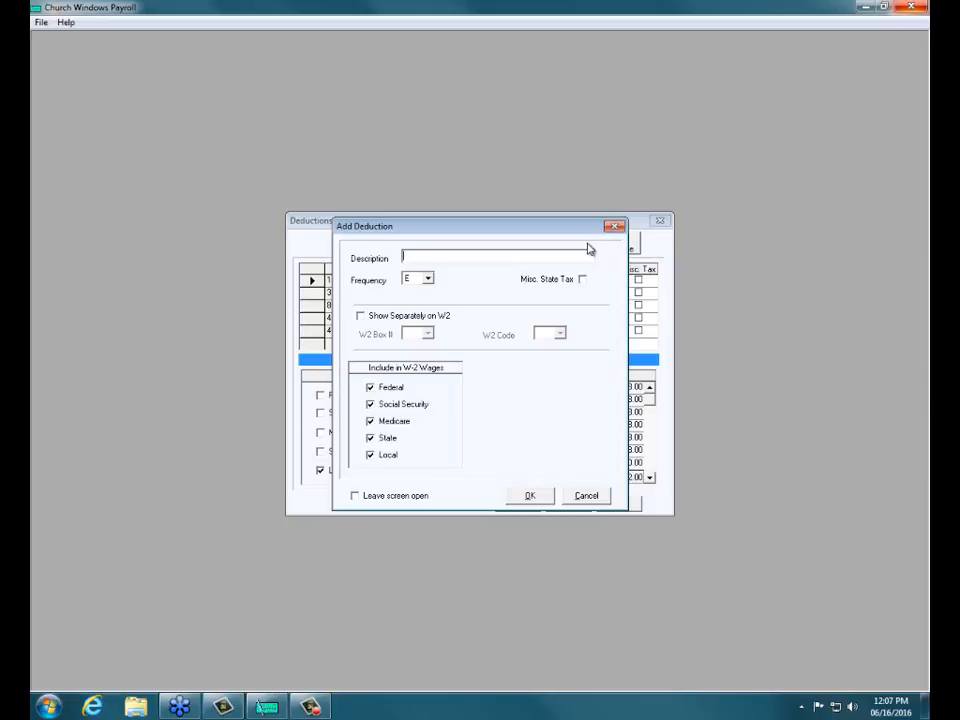
type("State Disability")
left_click(582, 281)
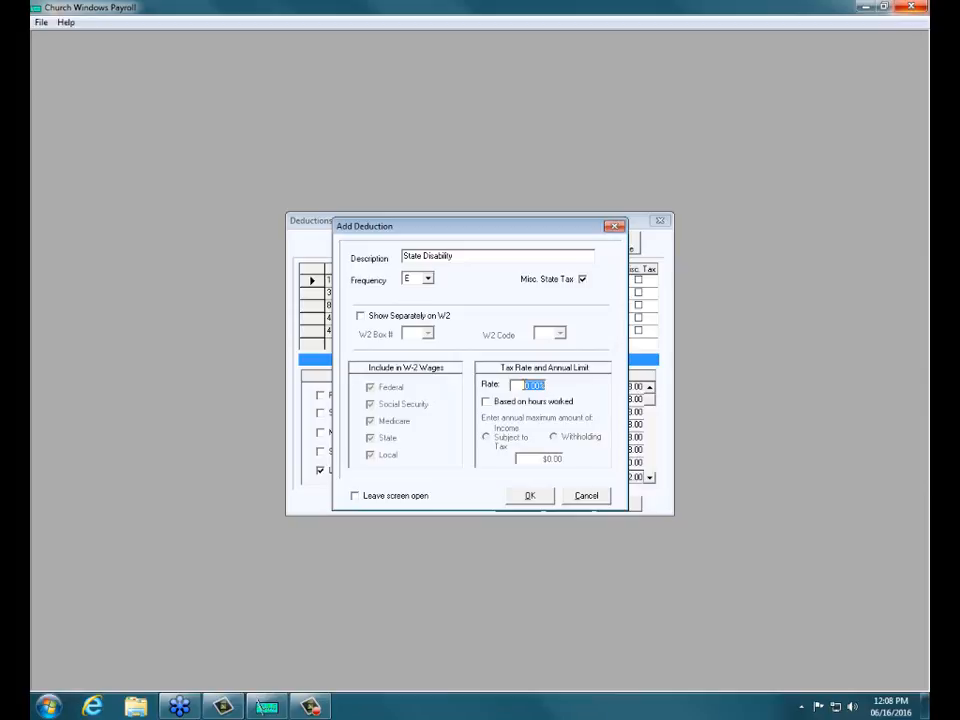
type("1.0")
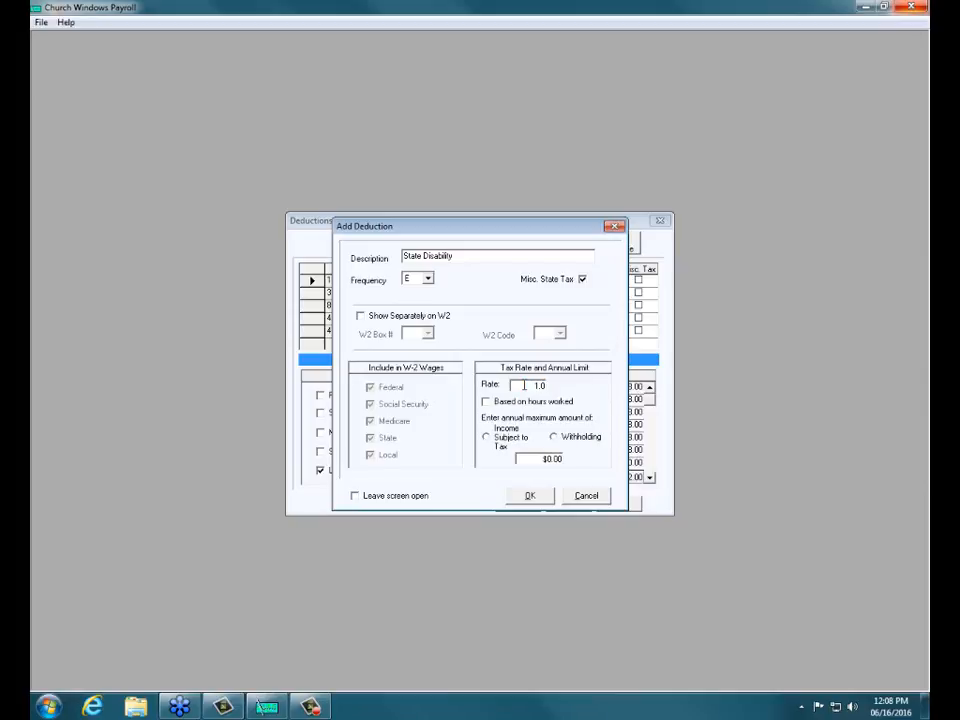
- Limit State Disability to an annual maximum of $50,000 income subject to tax, and save the deduction to the Deductions File
left_click(490, 442)
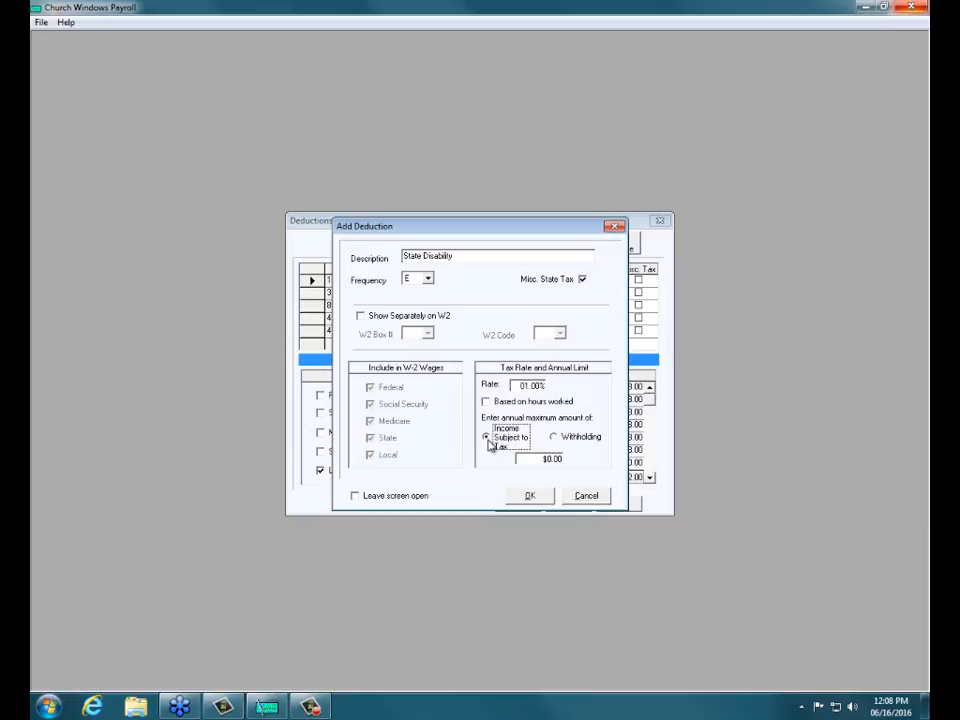
left_click(536, 460)
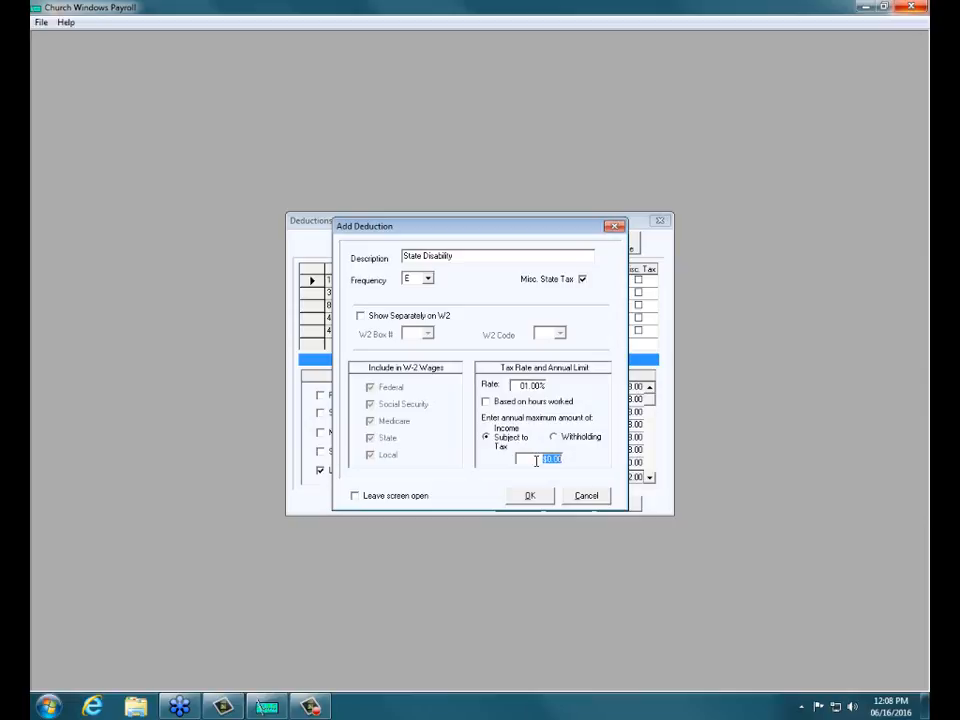
type("50000")
left_click(530, 496)
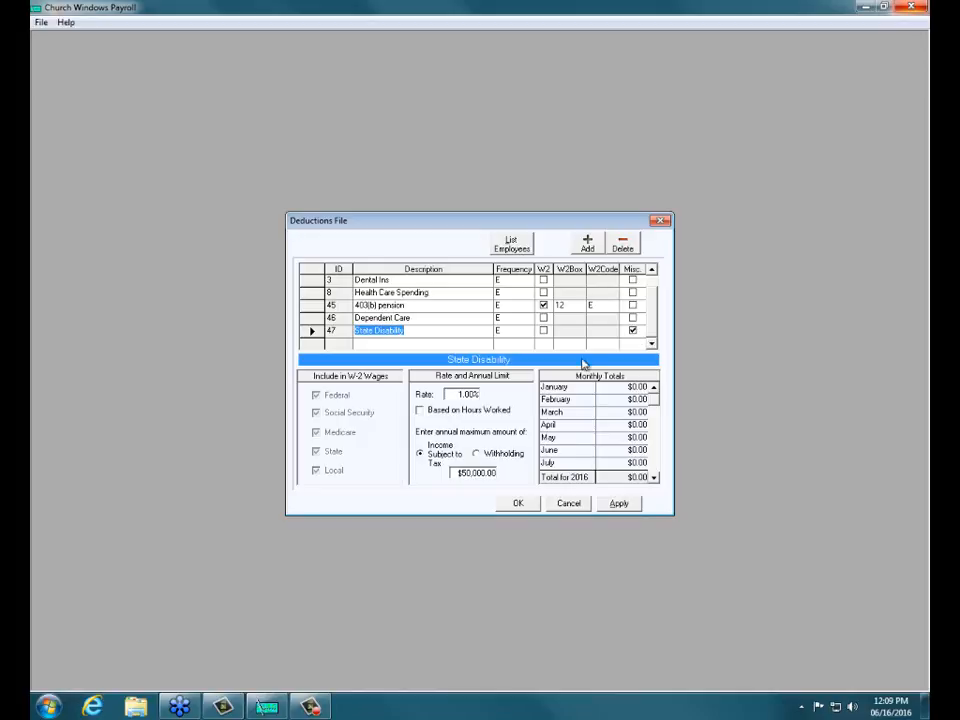
left_click(617, 505)
left_click(516, 504)
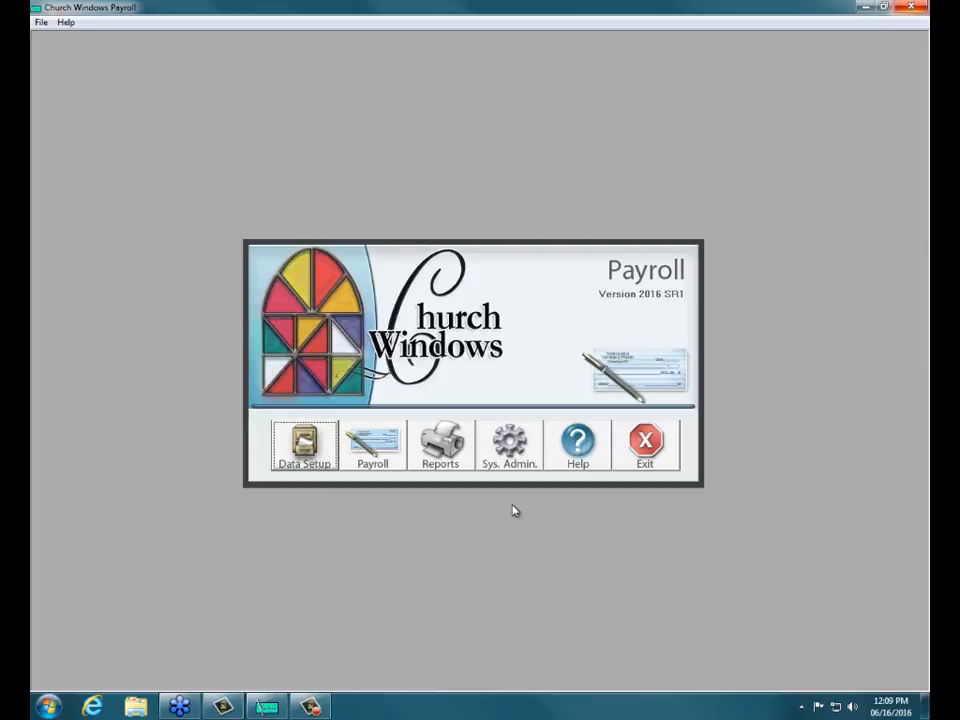
- Start a new Cell Phone allowance in the Allowances File with the frequency set to 1st pay per month
left_click(287, 441)
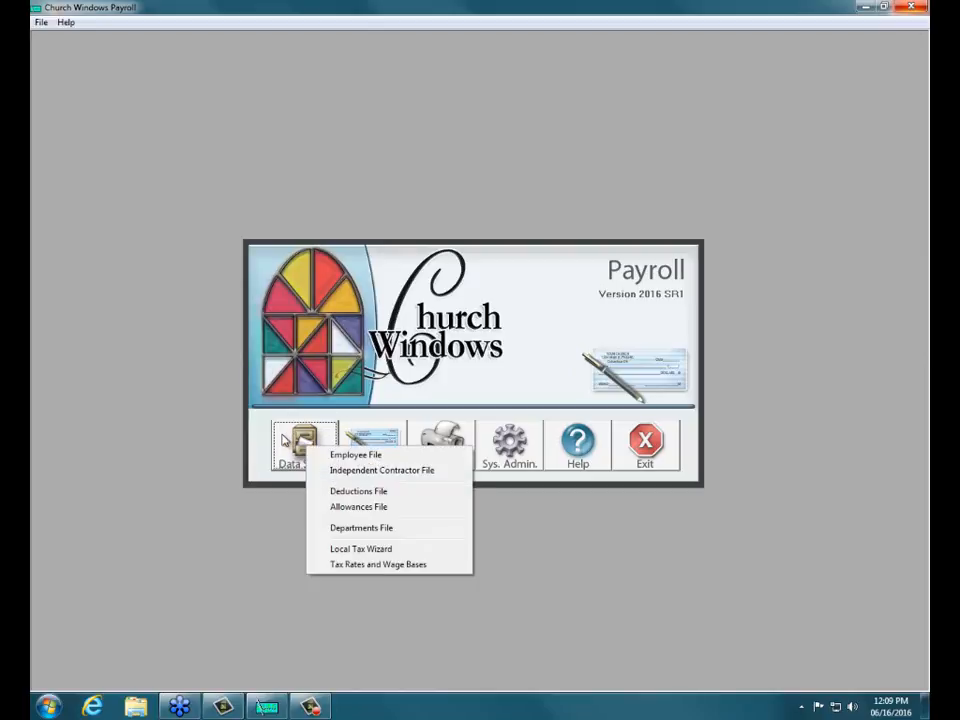
left_click(340, 507)
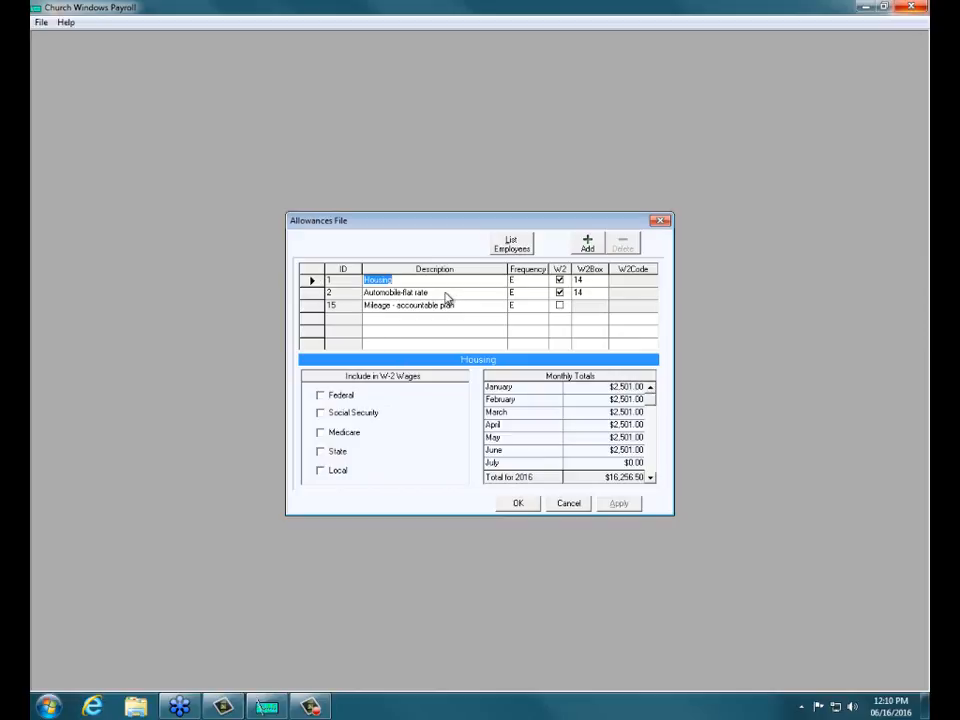
left_click(589, 245)
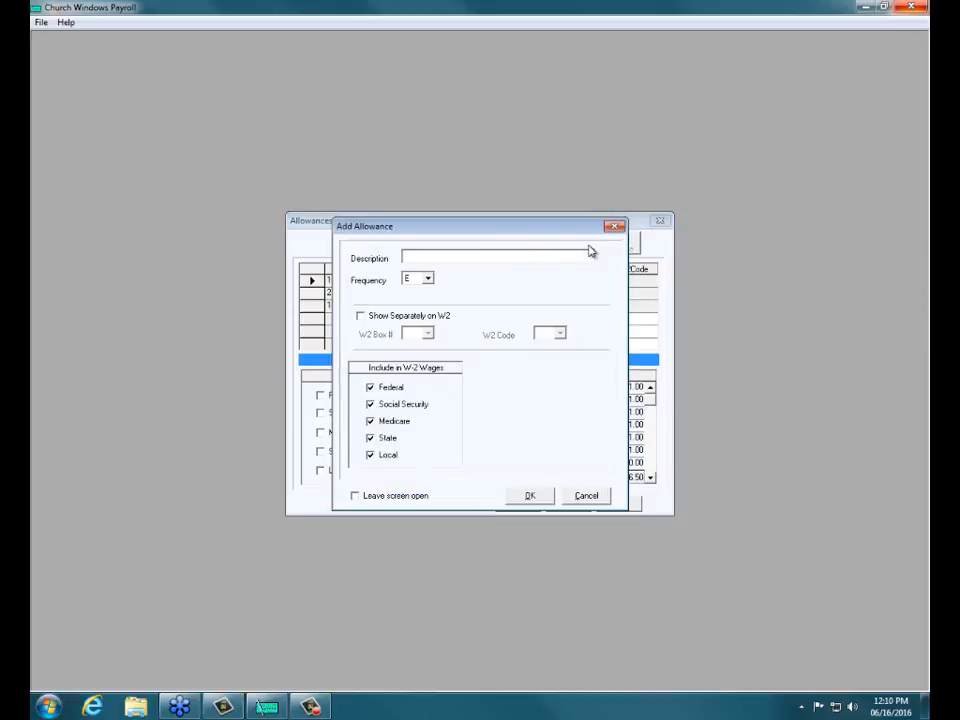
type("Cell Phone")
left_click(428, 280)
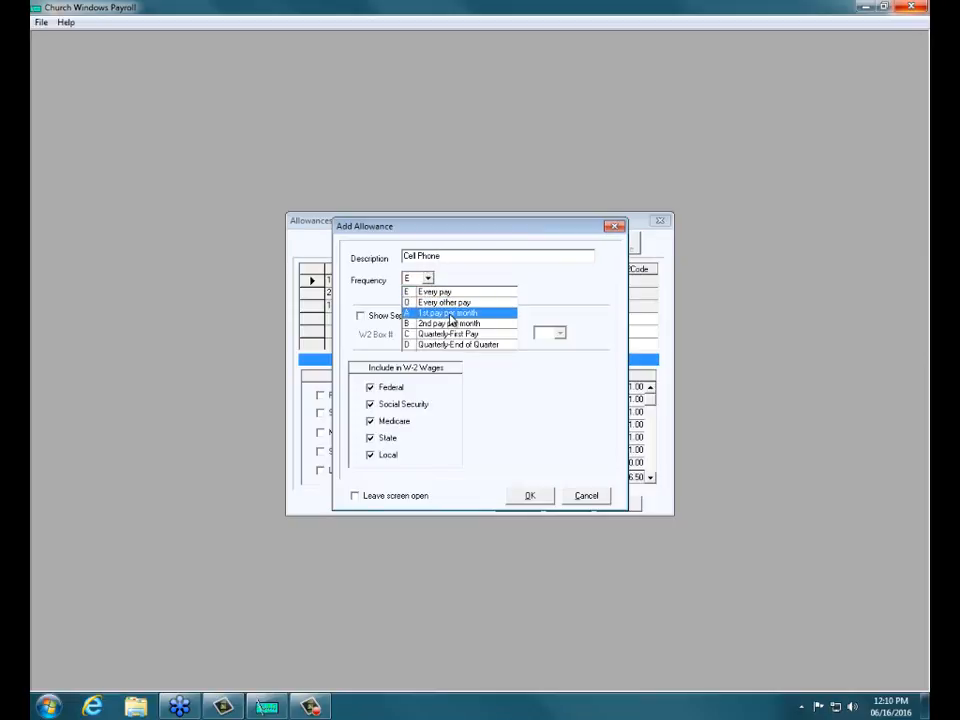
left_click(451, 316)
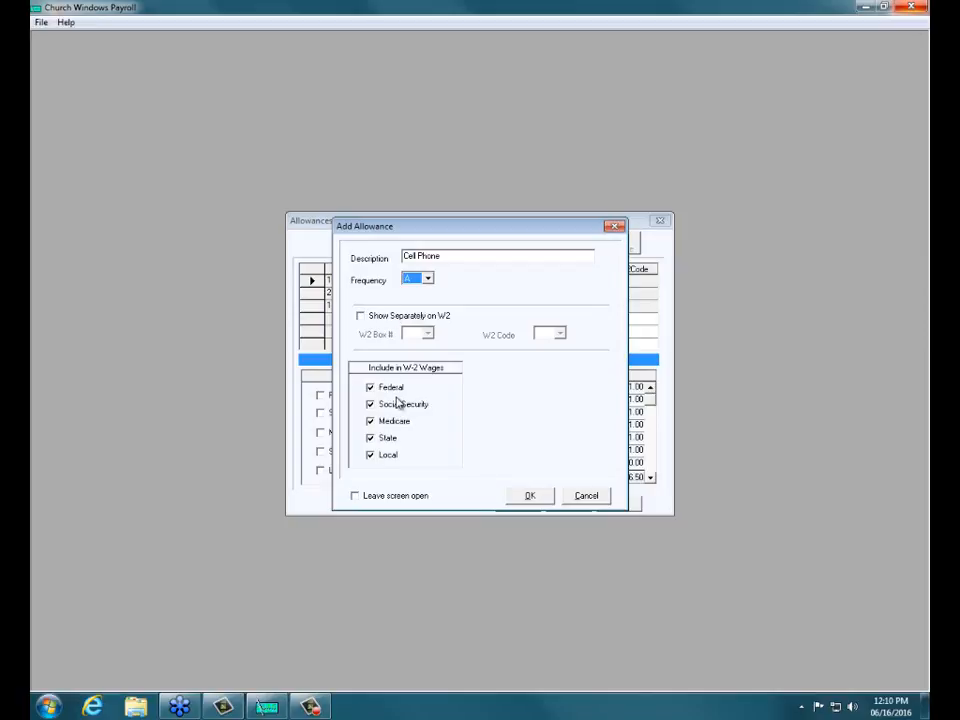
- Exclude the Cell Phone allowance from Federal, Social Security, Medicare, State and Local W-2 wages and save it to the Allowances File
left_click(370, 387)
left_click(370, 405)
left_click(370, 421)
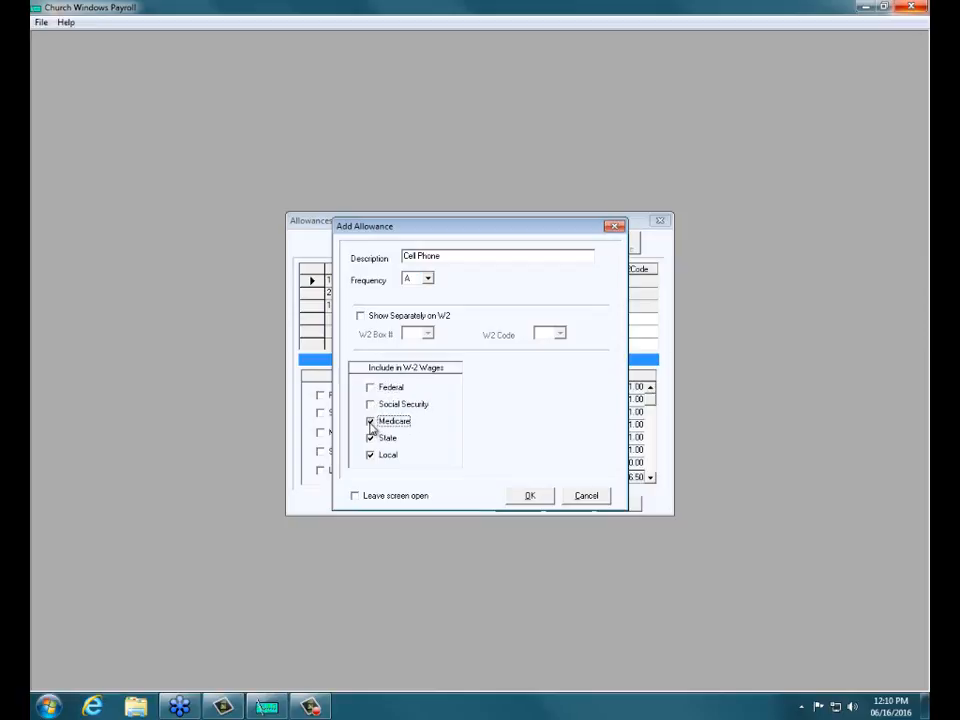
left_click(370, 438)
left_click(370, 456)
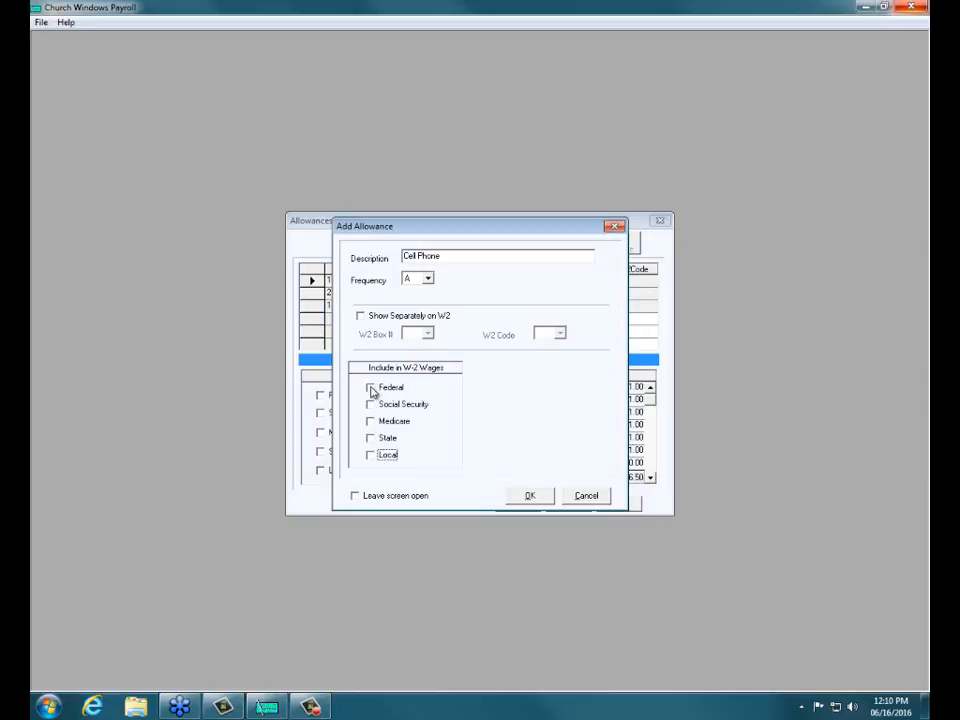
left_click(524, 497)
left_click(542, 500)
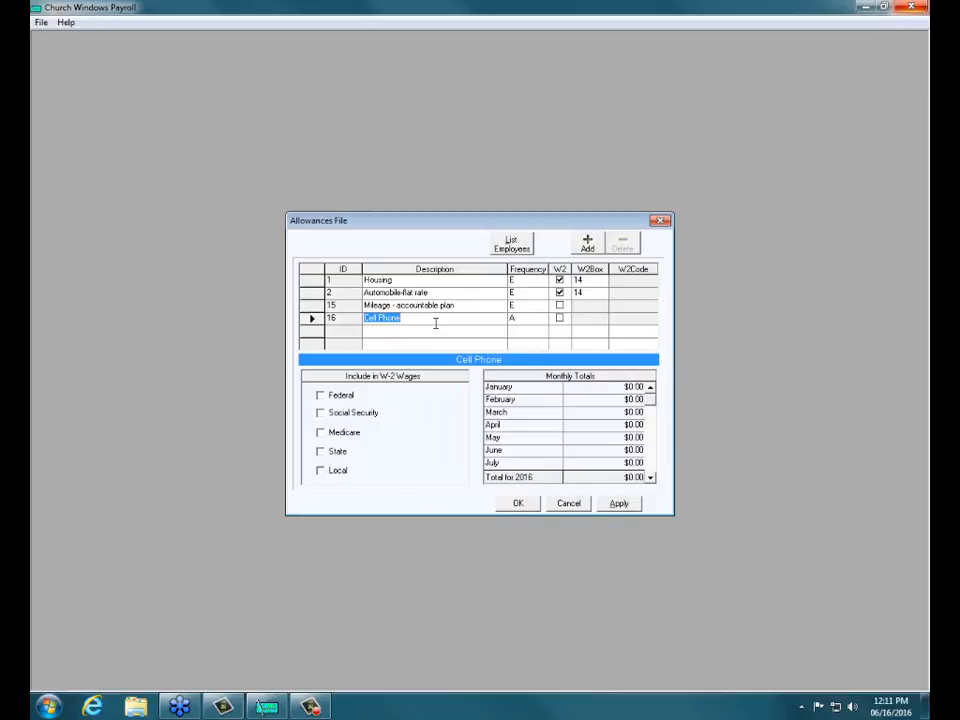
left_click(636, 507)
left_click(519, 504)
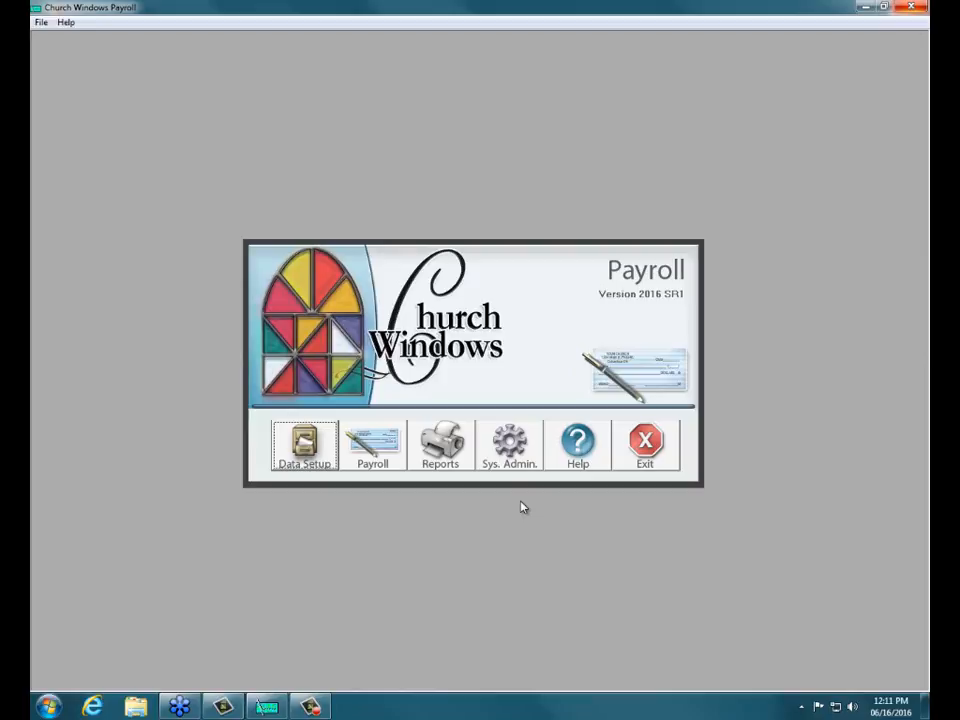
- Open the Employee File from the data setup options
left_click(282, 447)
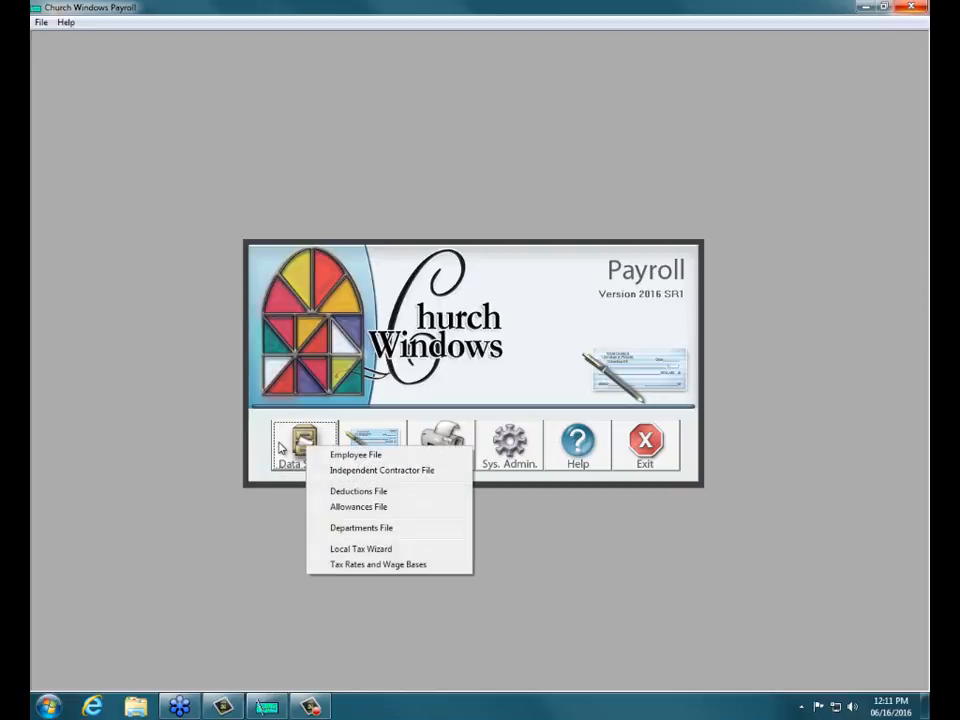
left_click(337, 458)
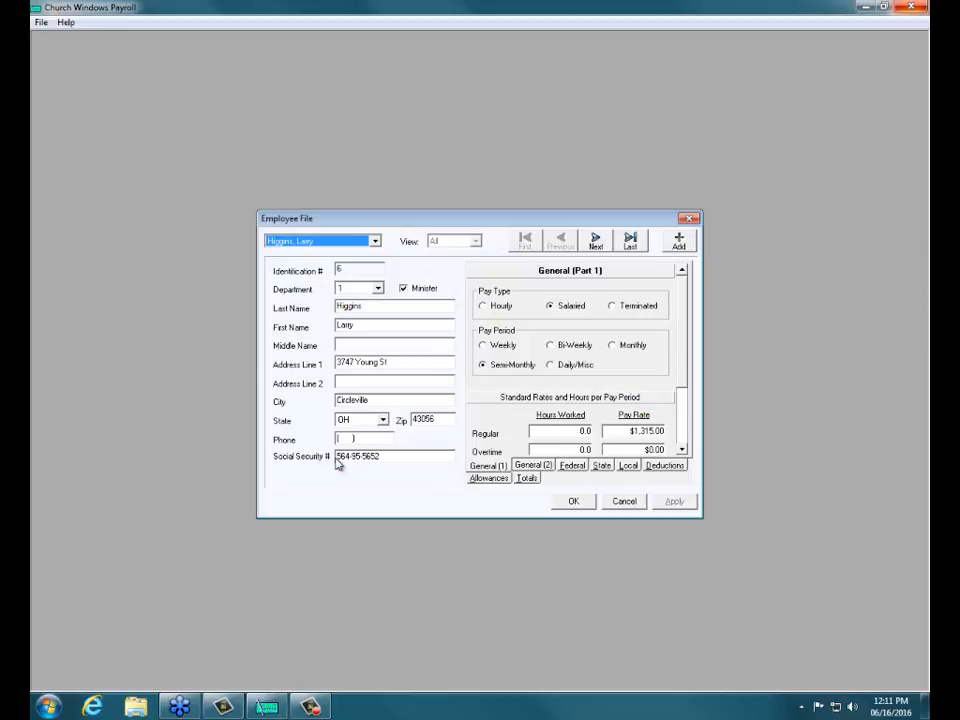
- Switch the Employee File to the record of the minister with Identification # 1
left_click(376, 242)
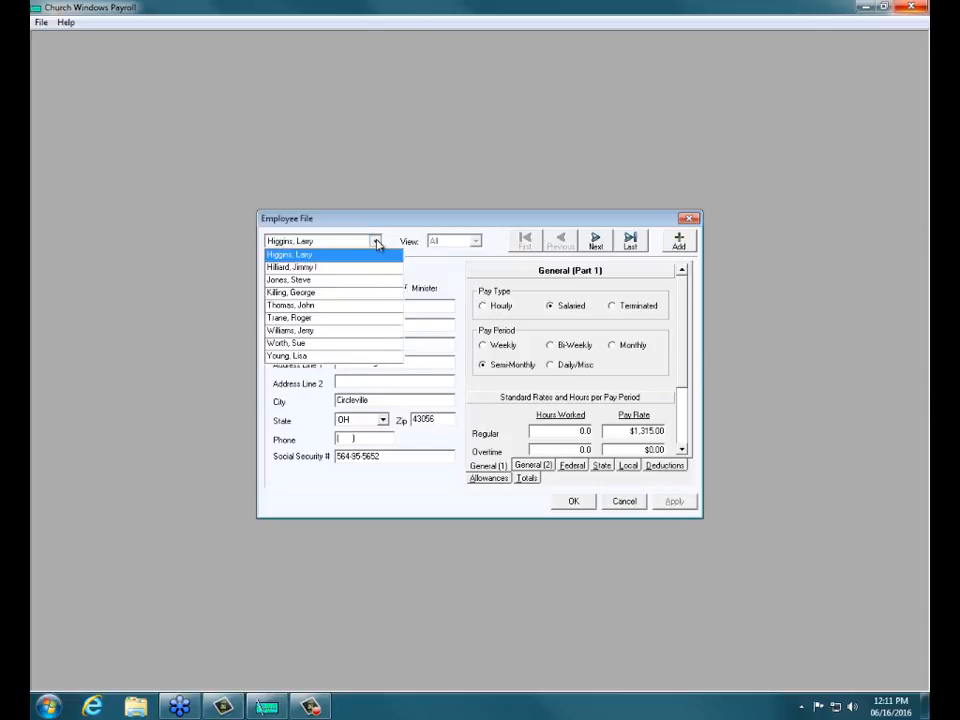
left_click(310, 283)
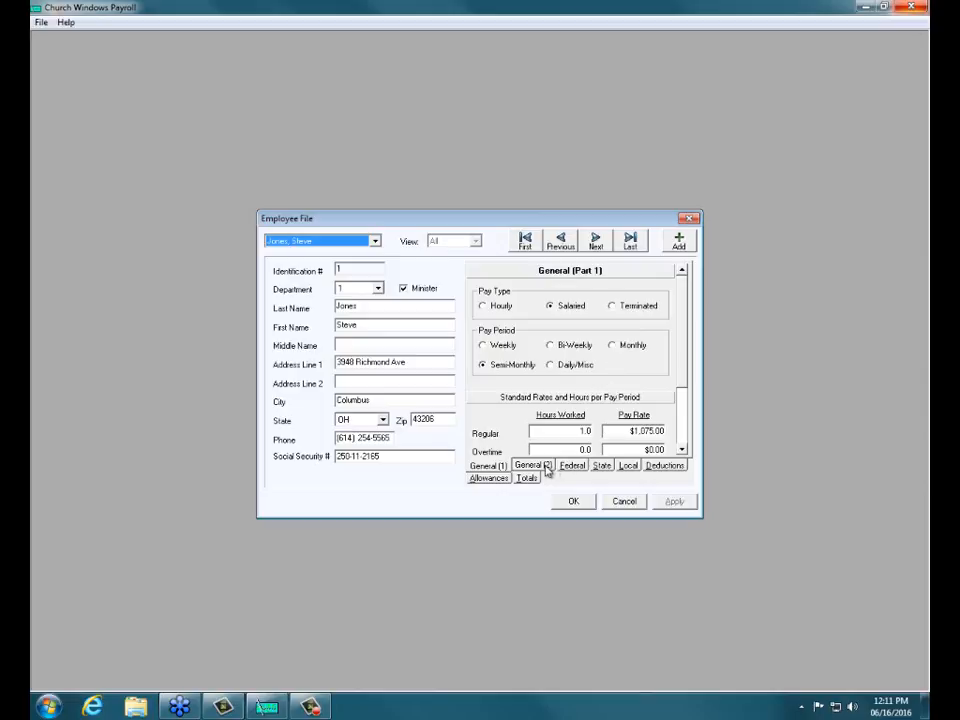
- Examine the employee's pay rates, alternate address, direct deposit, and federal, state and local withholding settings
left_click(682, 447)
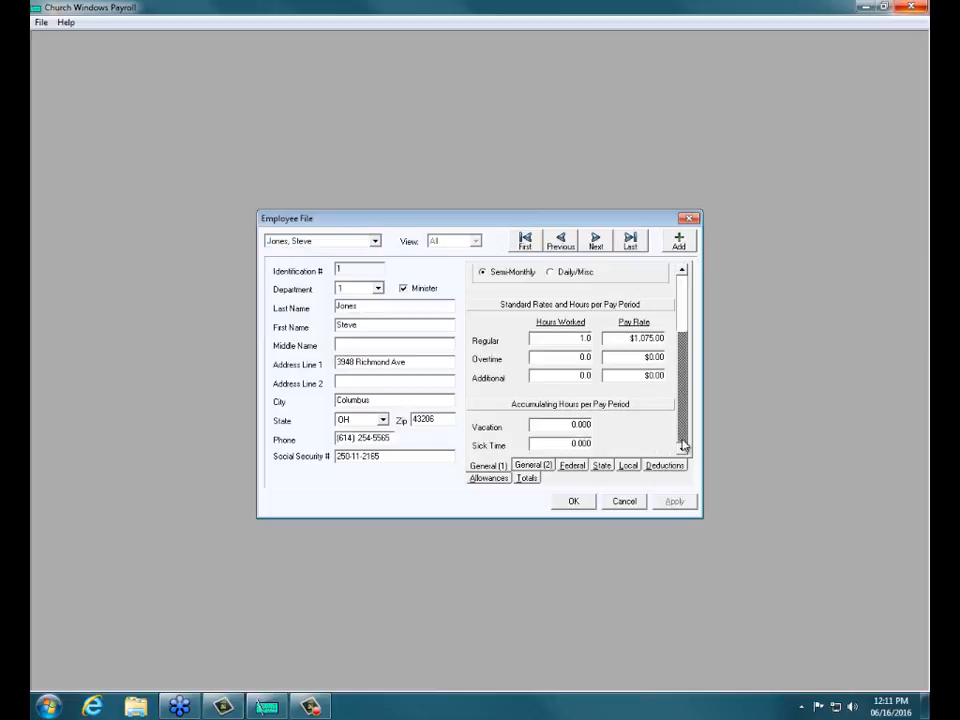
left_click(544, 468)
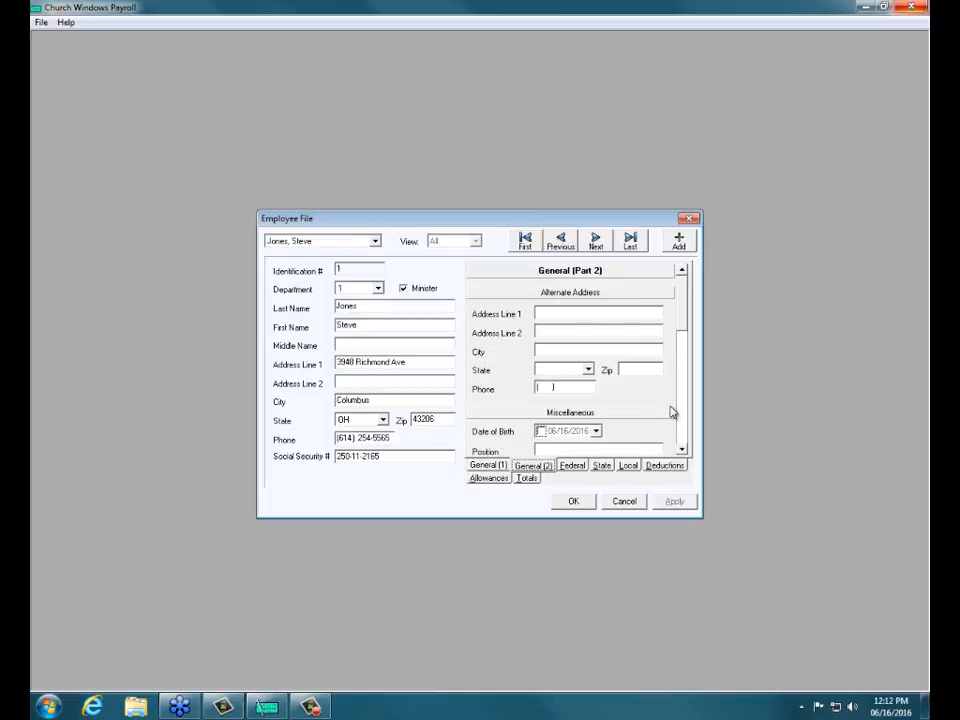
left_click(683, 444)
left_click(683, 444)
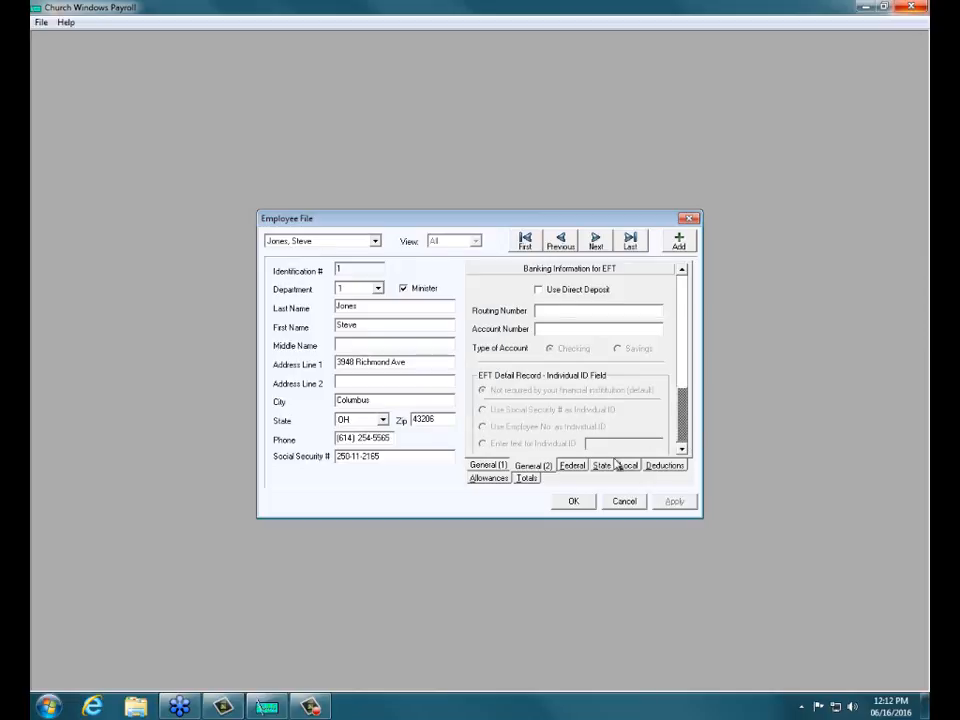
left_click(572, 465)
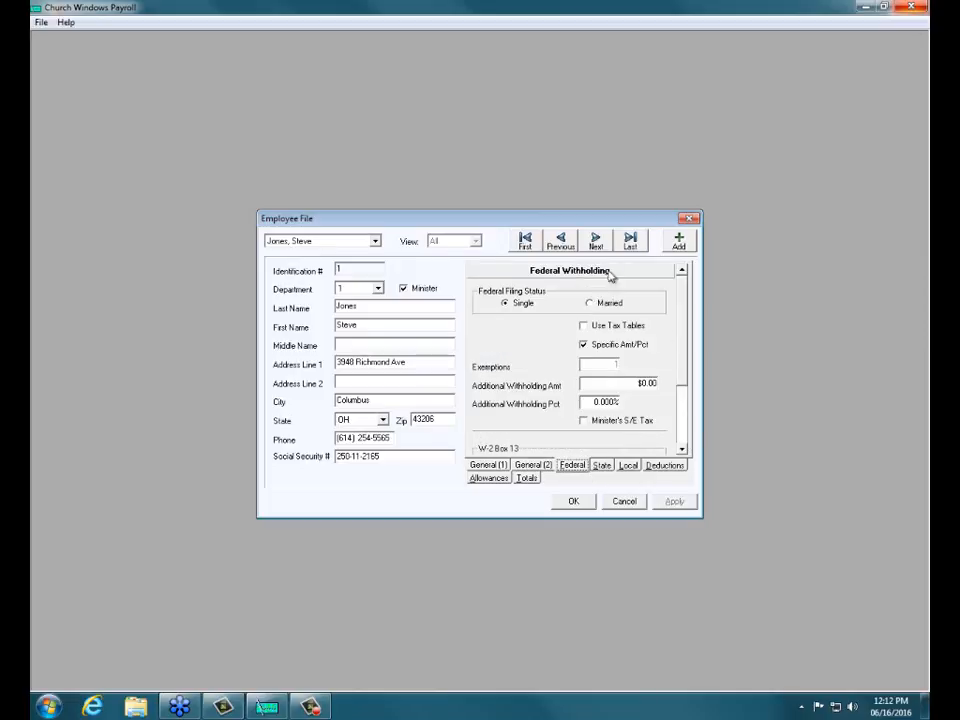
left_click(602, 466)
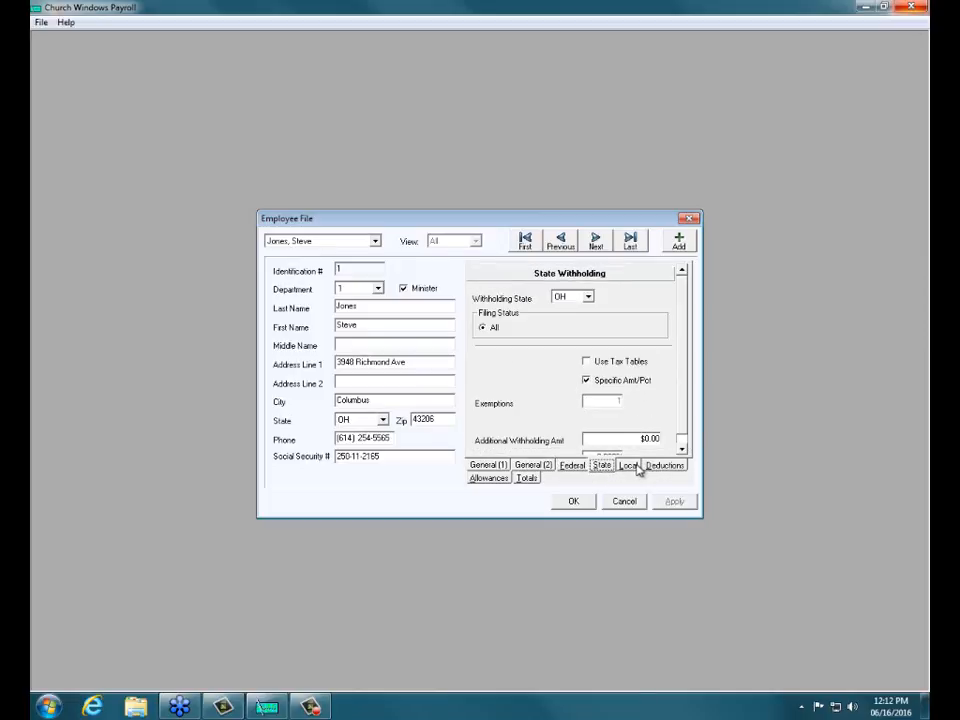
left_click(629, 465)
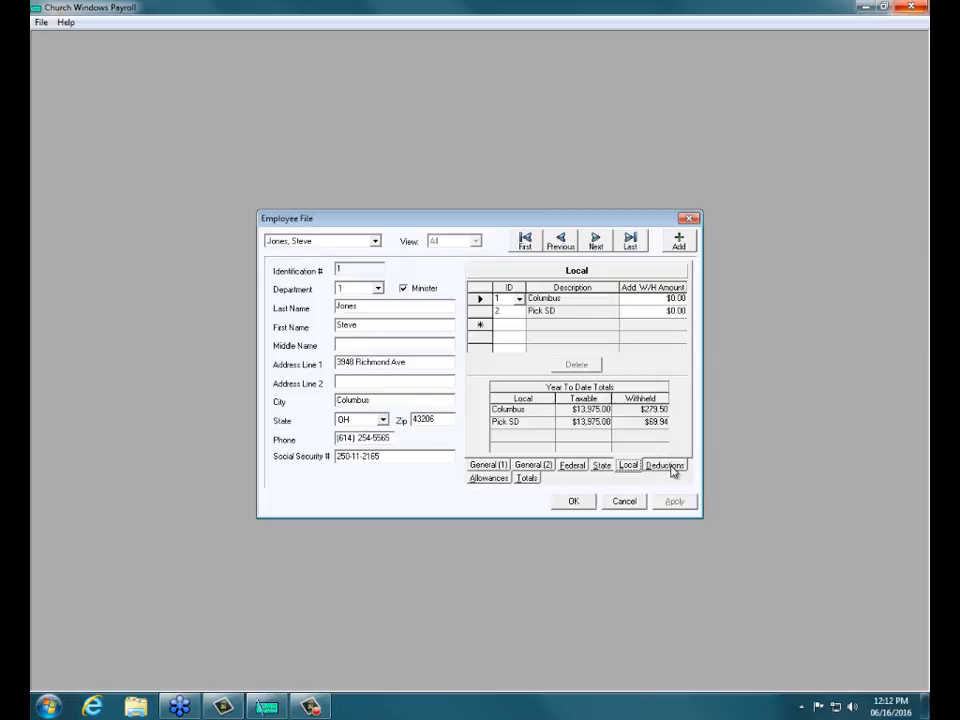
- Add the Dependent Care deduction (ID 46) as a new row in the employee's deductions
left_click(665, 466)
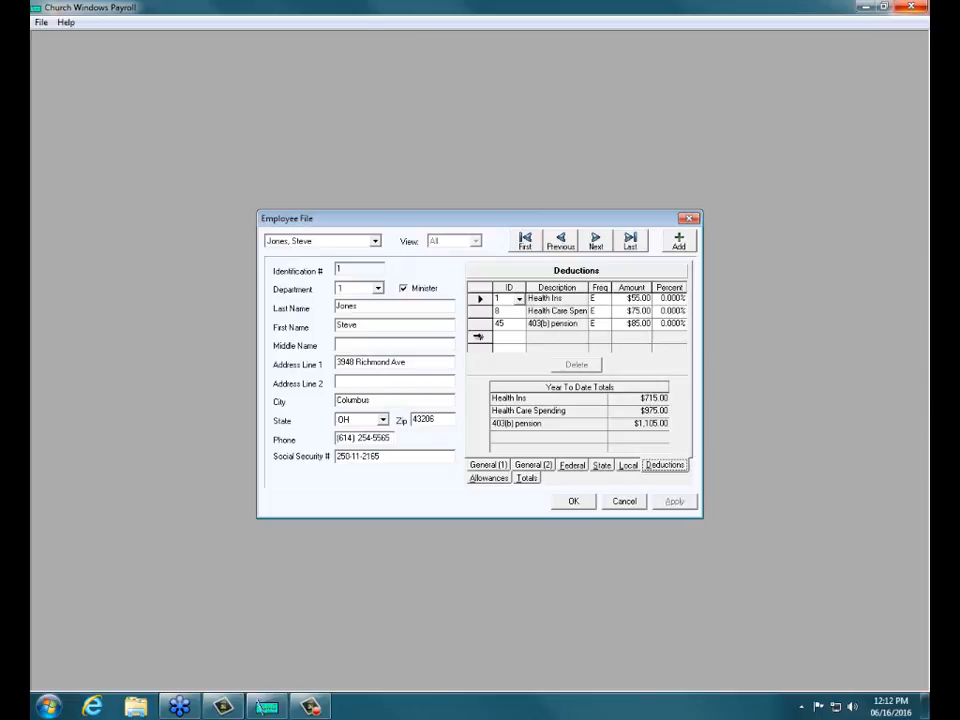
left_click(478, 337)
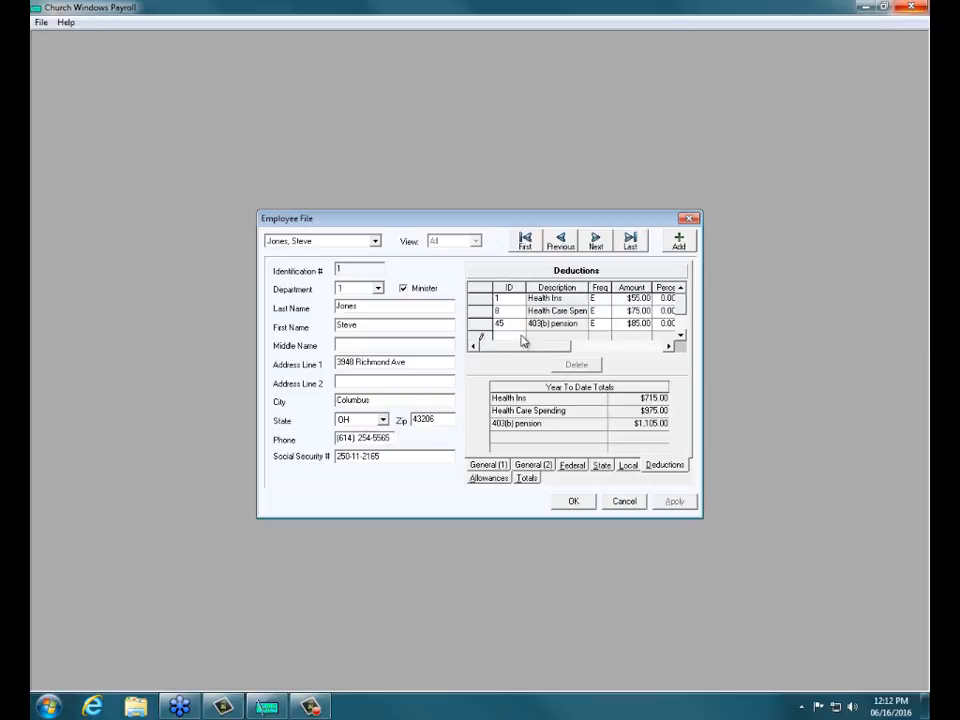
left_click(680, 335)
left_click(680, 335)
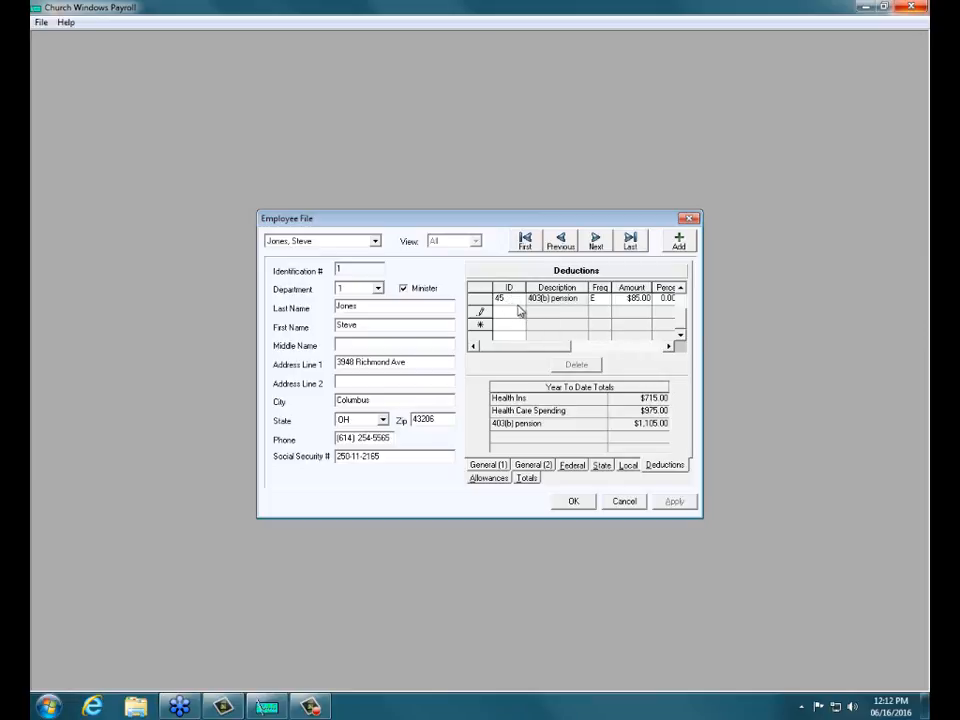
left_click(519, 314)
left_click(519, 314)
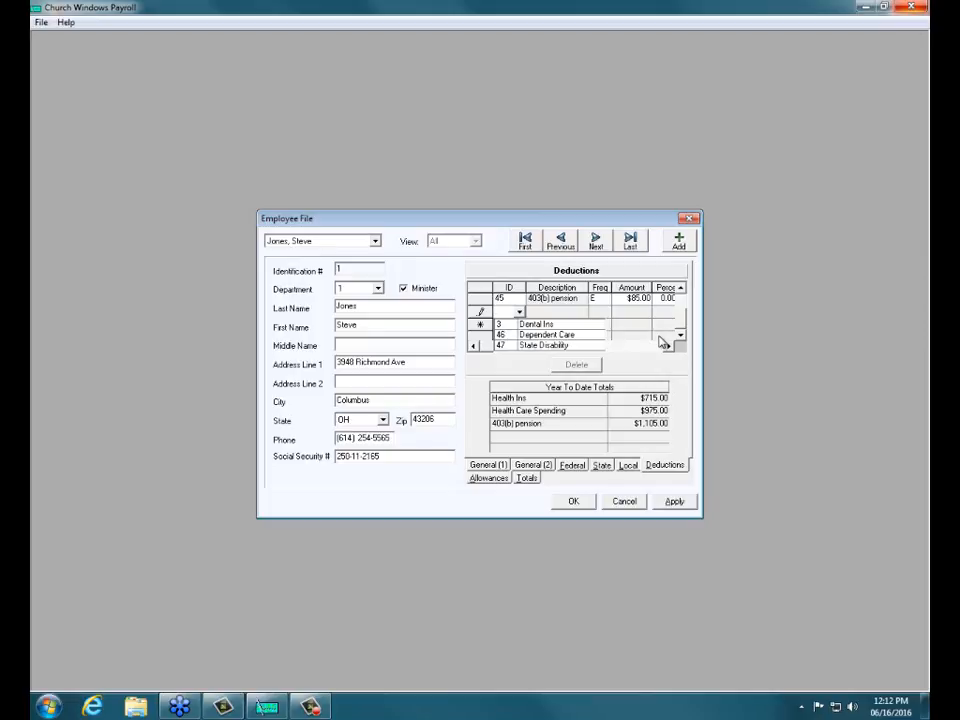
left_click(544, 336)
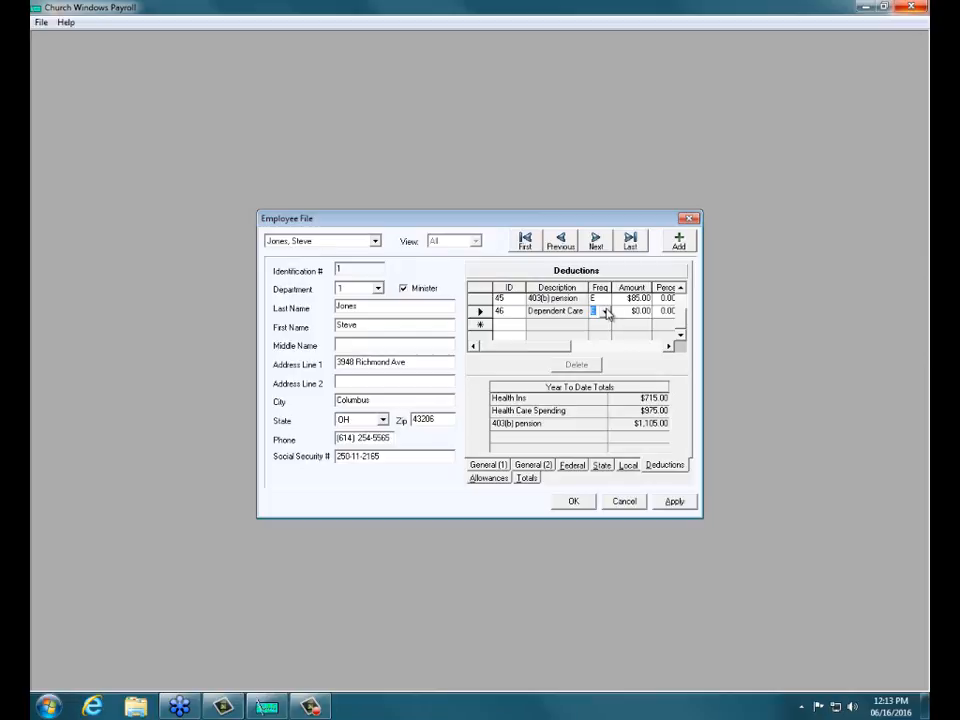
- Set the Dependent Care deduction's frequency to 2nd pay per month (B) and its amount to $100.00, and save the record
left_click(605, 313)
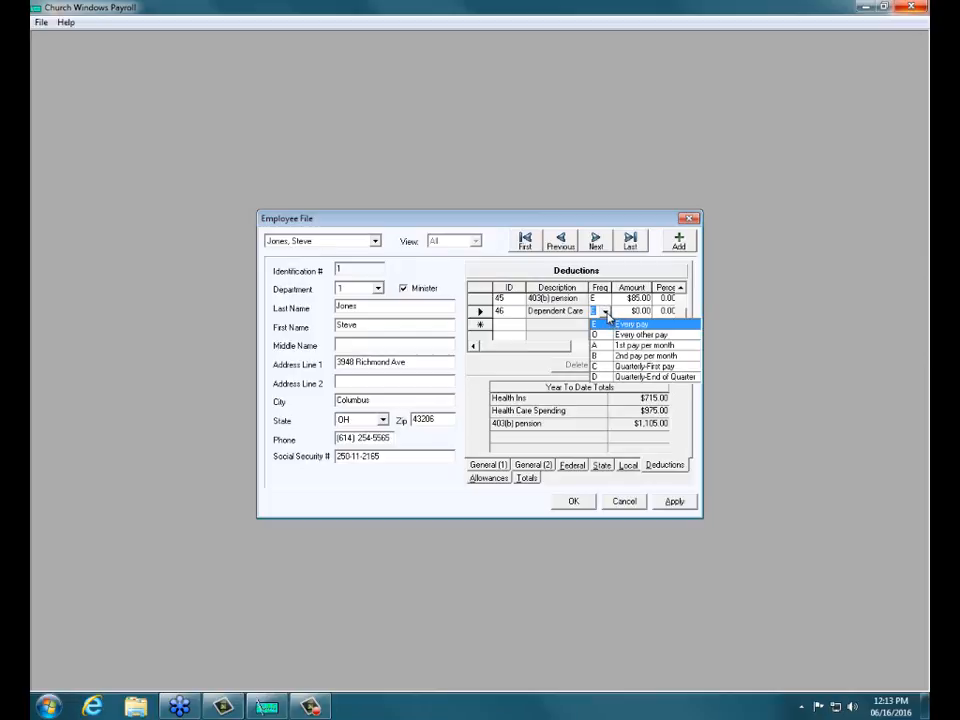
left_click(633, 365)
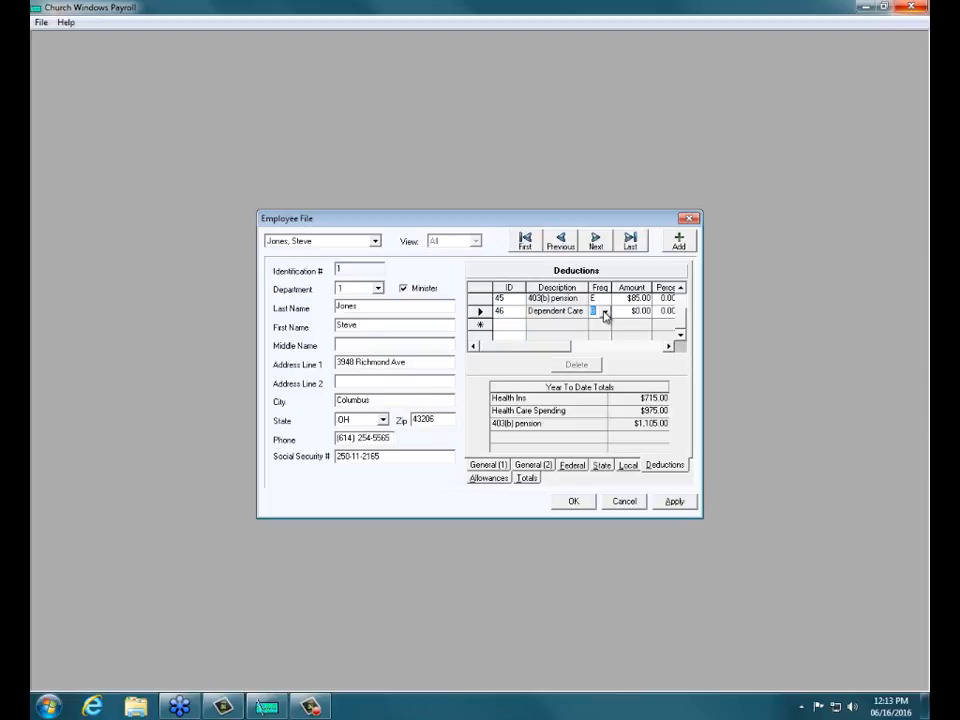
type("B")
left_click(624, 313)
left_click(671, 312)
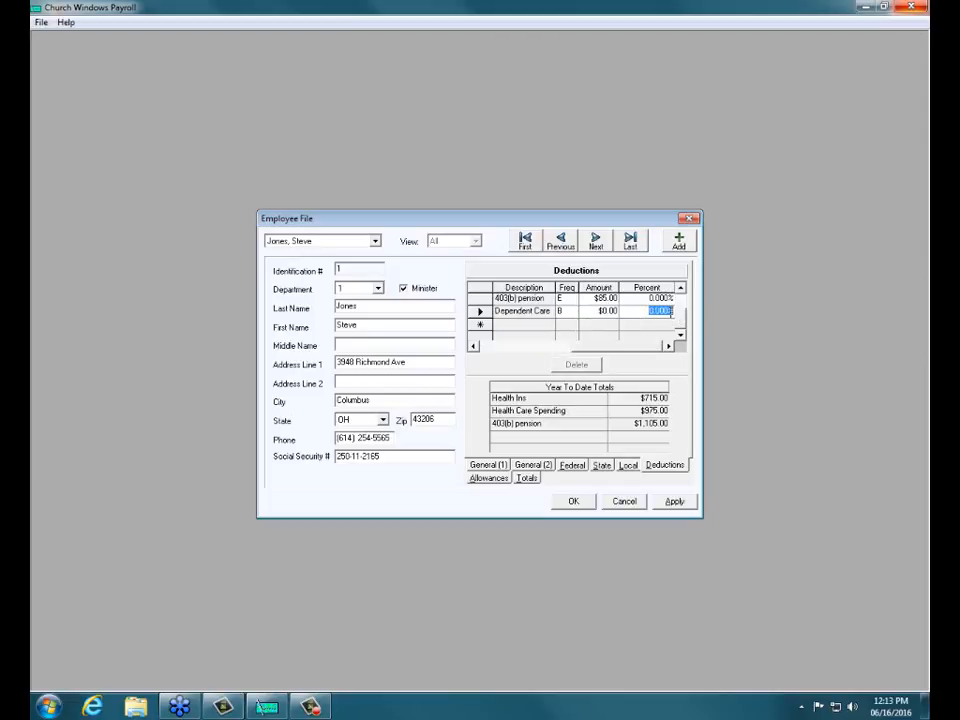
left_click(598, 311)
type("100")
left_click(675, 504)
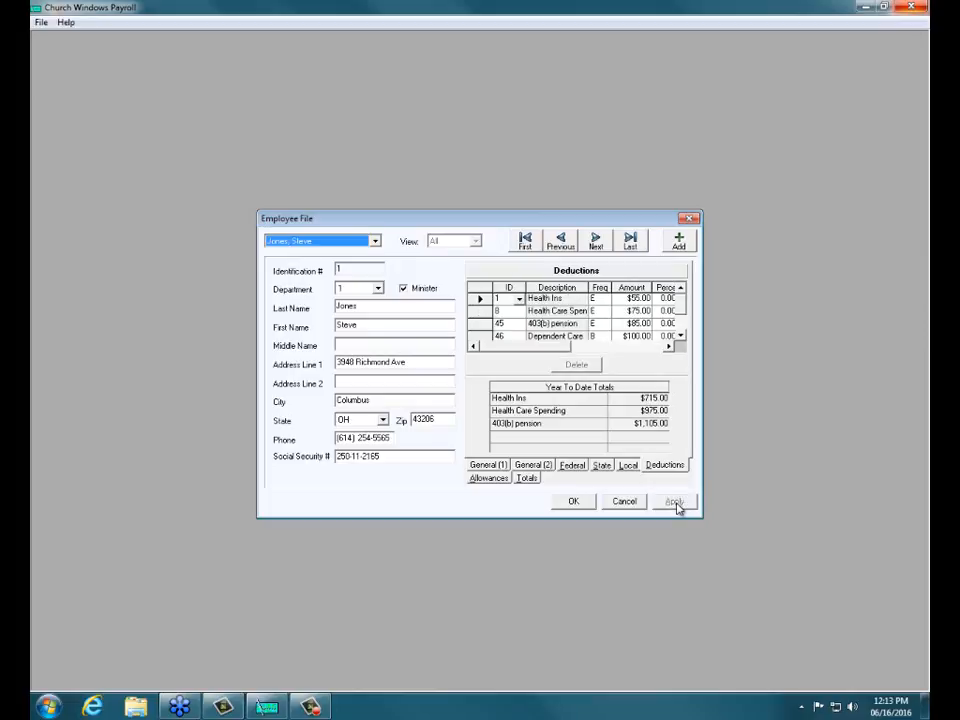
- Add the State Disability deduction (ID 47) on the row below Dependent Care
left_click(680, 336)
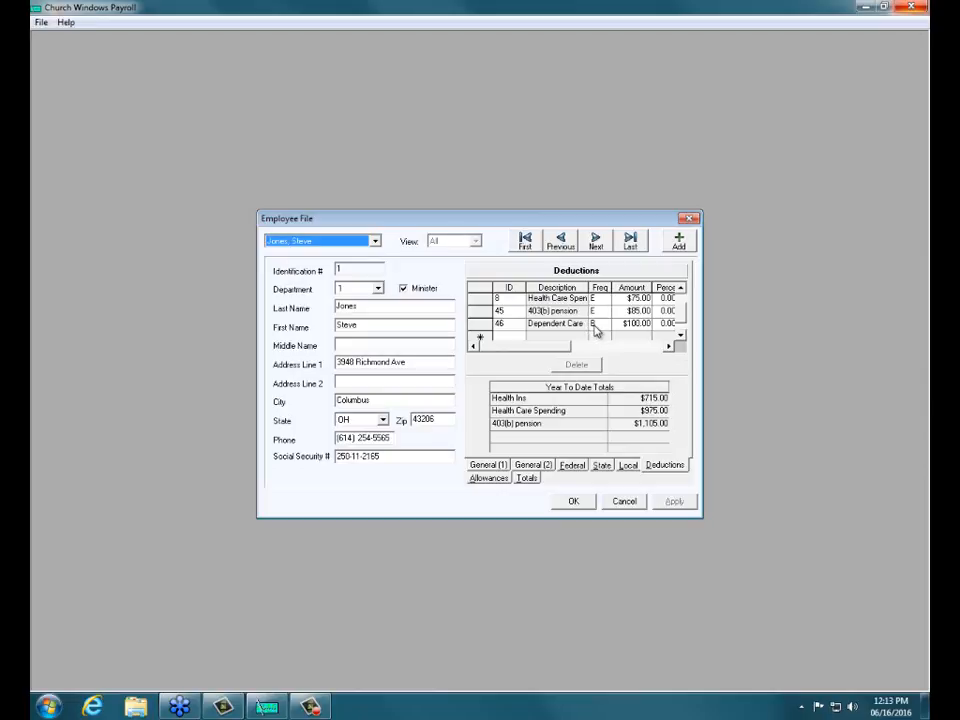
scroll(515, 316, "down", 1)
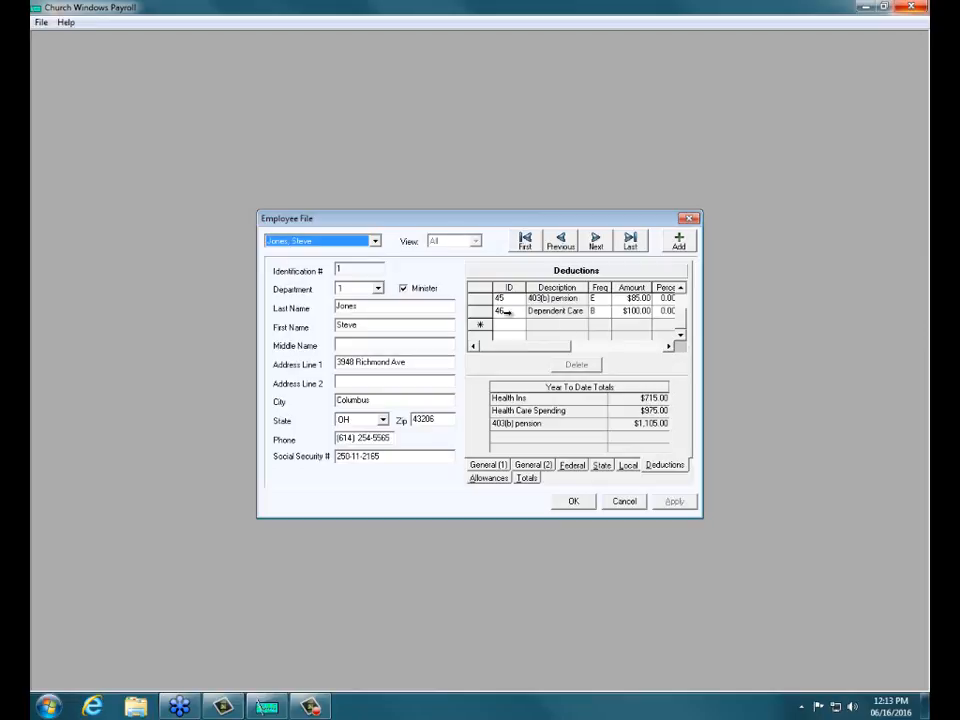
left_click(519, 325)
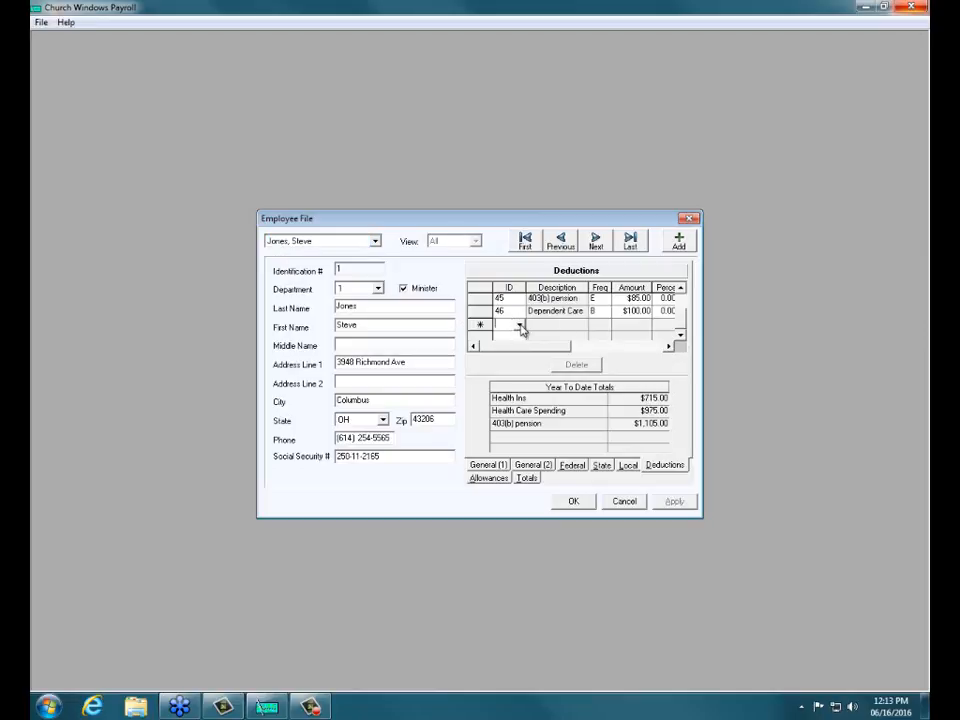
left_click(519, 326)
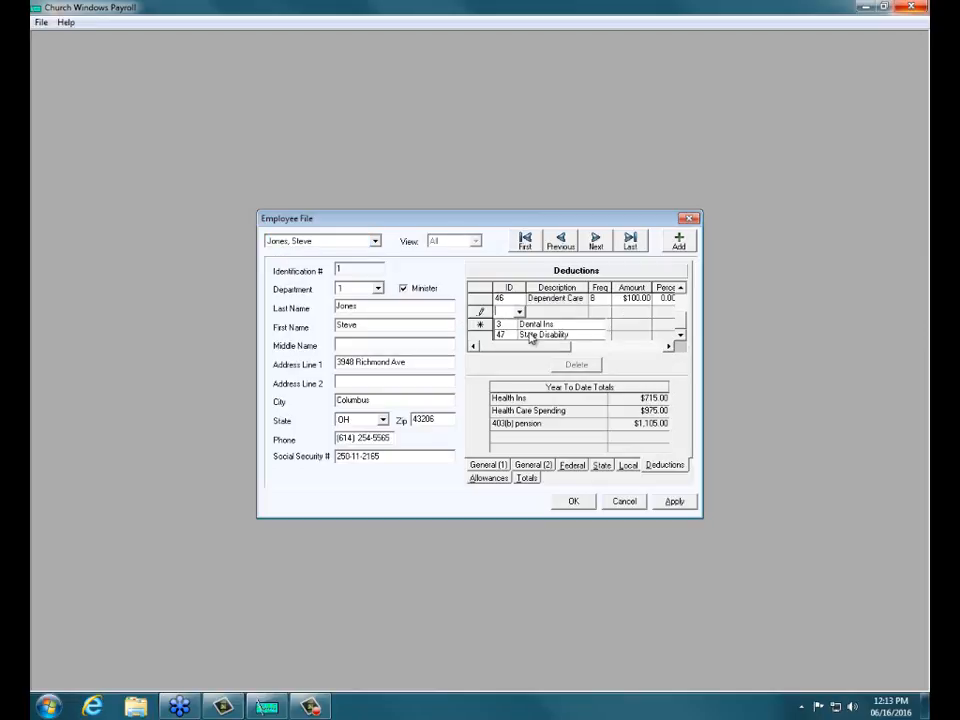
left_click(531, 336)
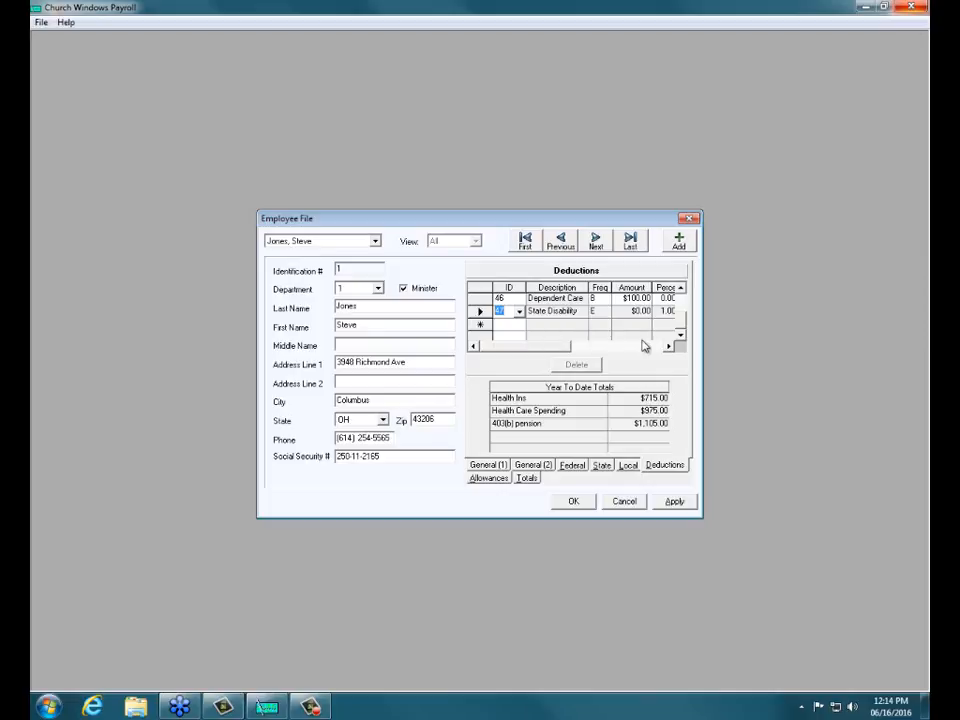
- Set the State Disability deduction's frequency to Every pay (E) and save the employee's deductions
left_click(605, 315)
left_click(668, 346)
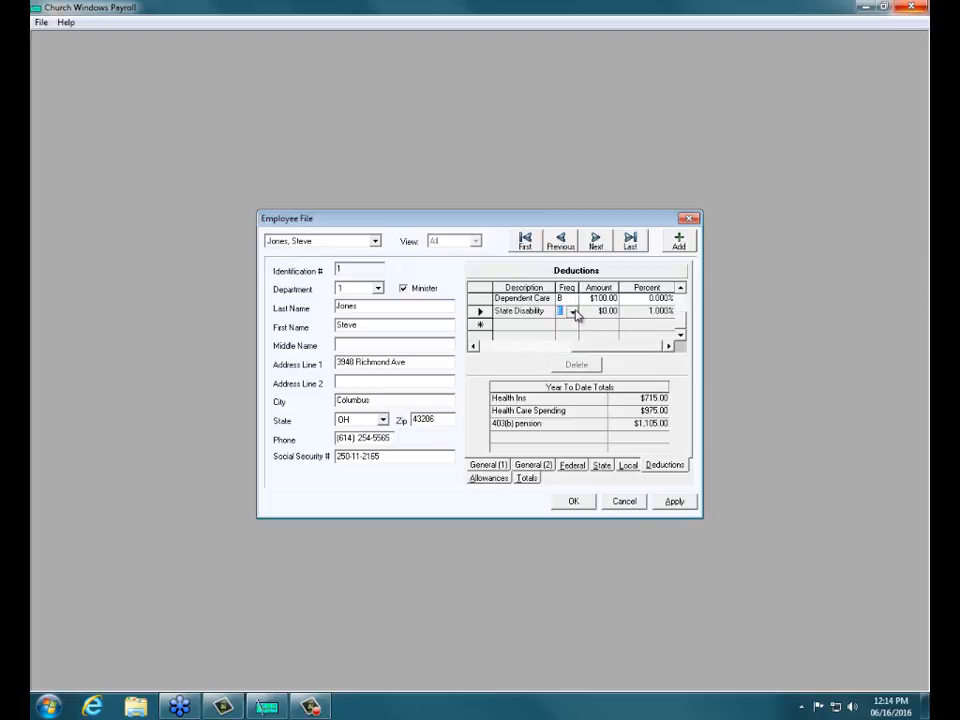
type("E")
key("Tab")
left_click(663, 312)
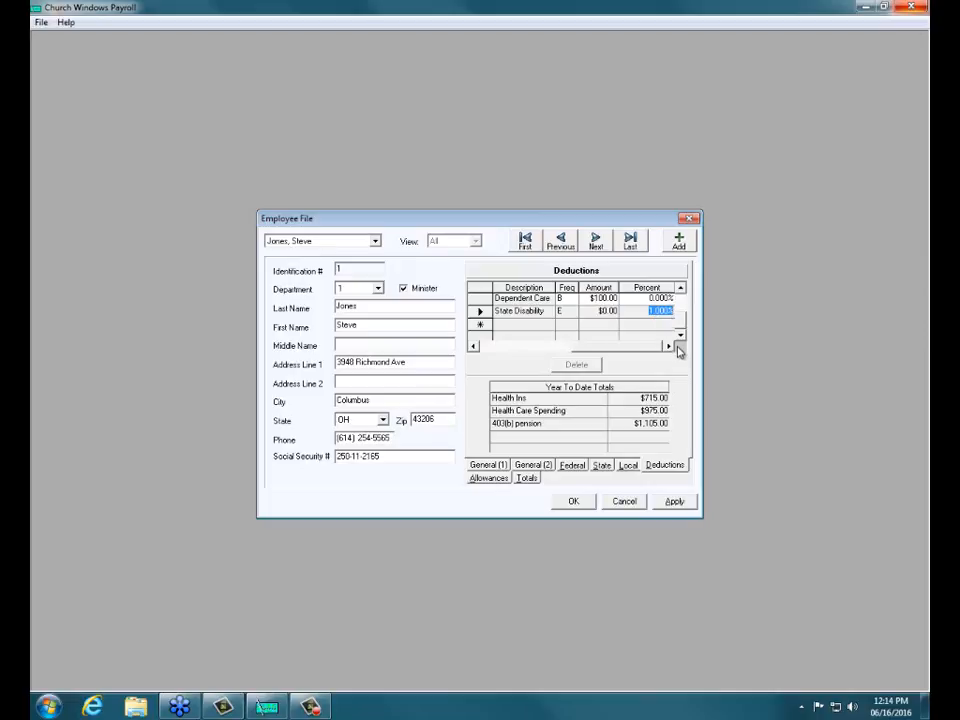
left_click(686, 504)
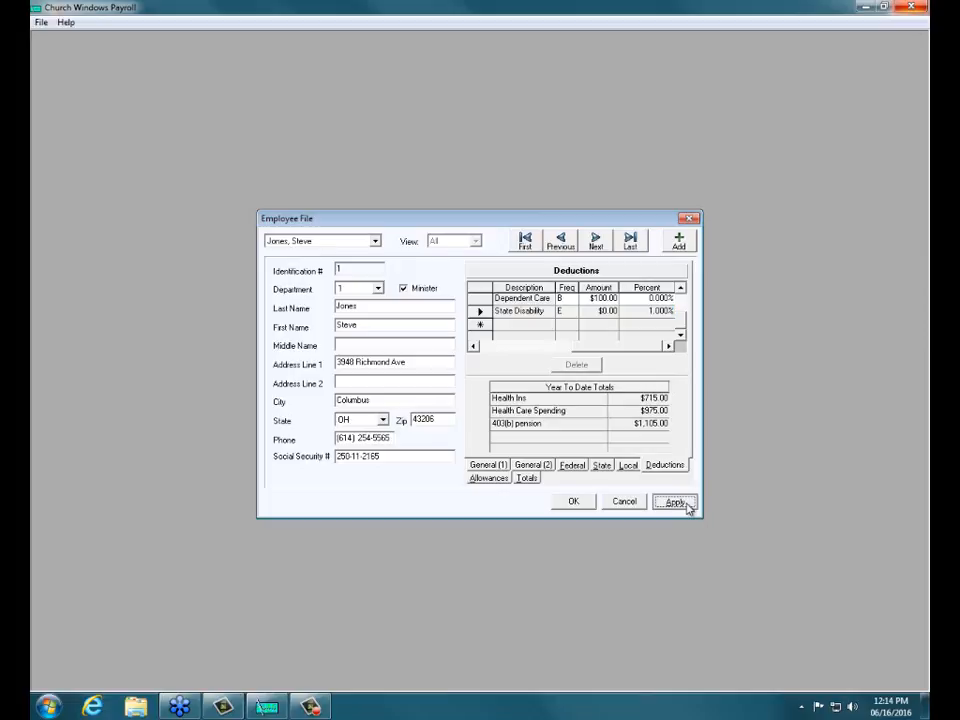
left_click(680, 338)
left_click(680, 338)
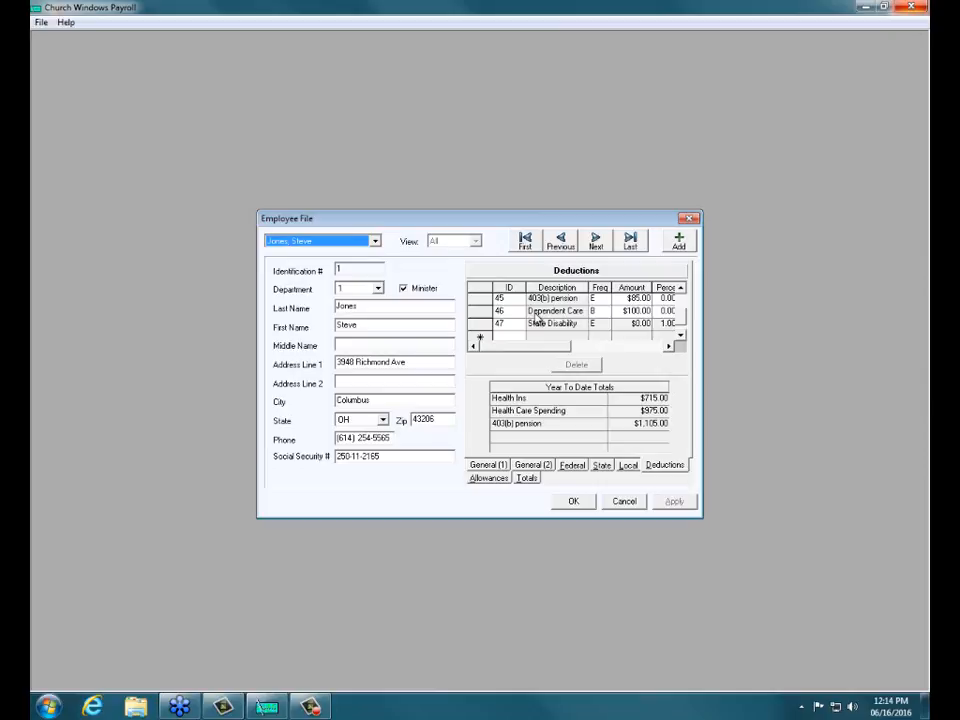
- Add the Cell Phone allowance (ID 16) as a new row in the employee's allowances
left_click(489, 477)
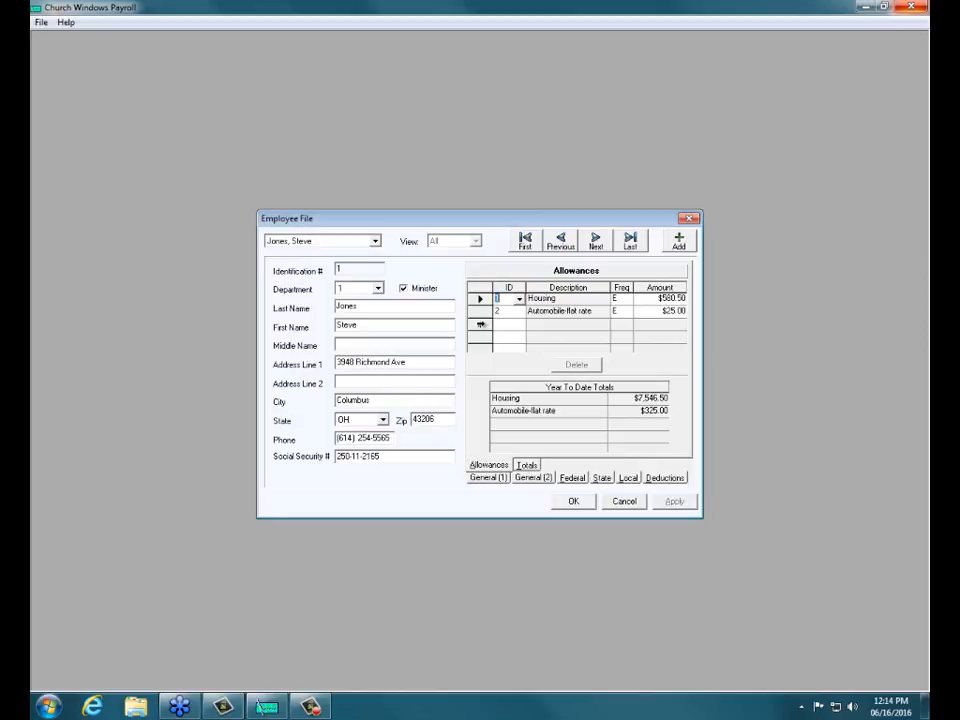
left_click(481, 324)
left_click(514, 327)
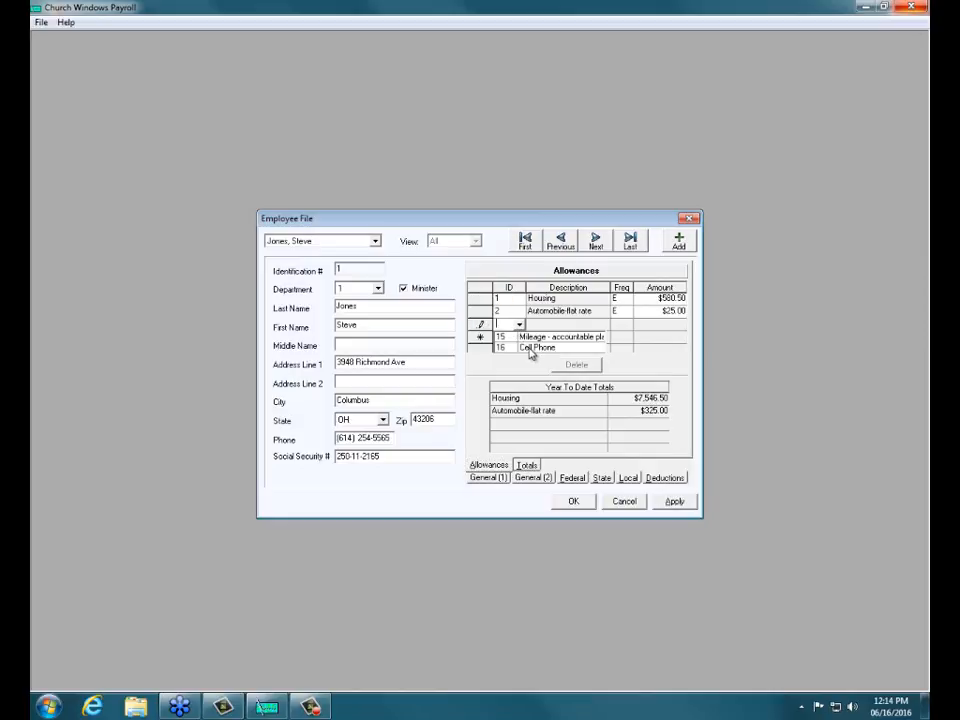
left_click(531, 348)
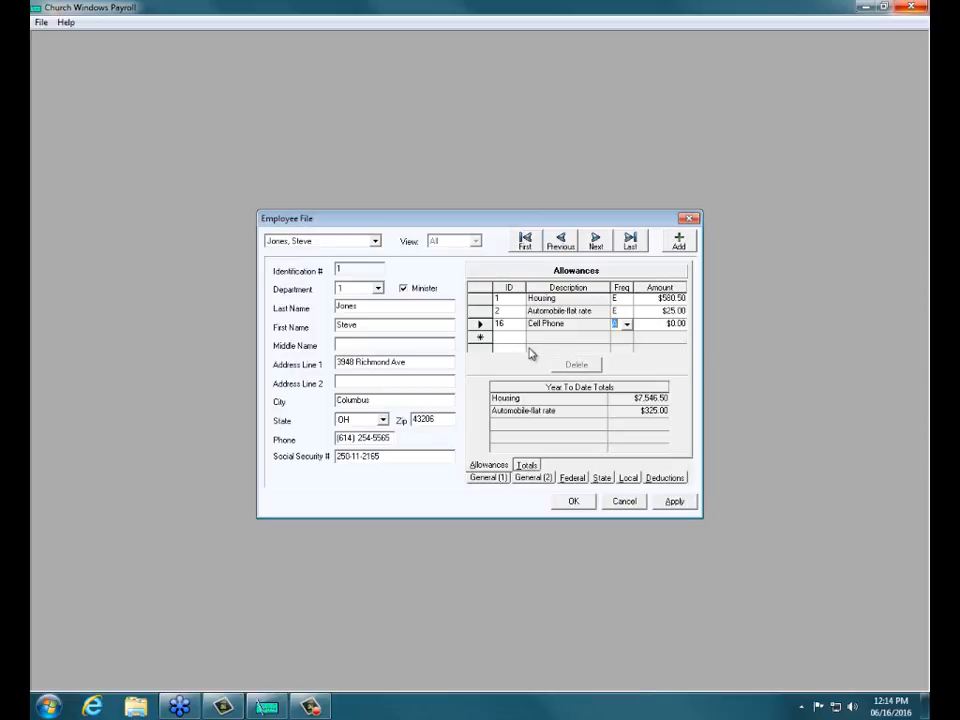
- Set the Cell Phone allowance to 1st pay per month (A) with an amount of $50.00, and save the record
left_click(627, 326)
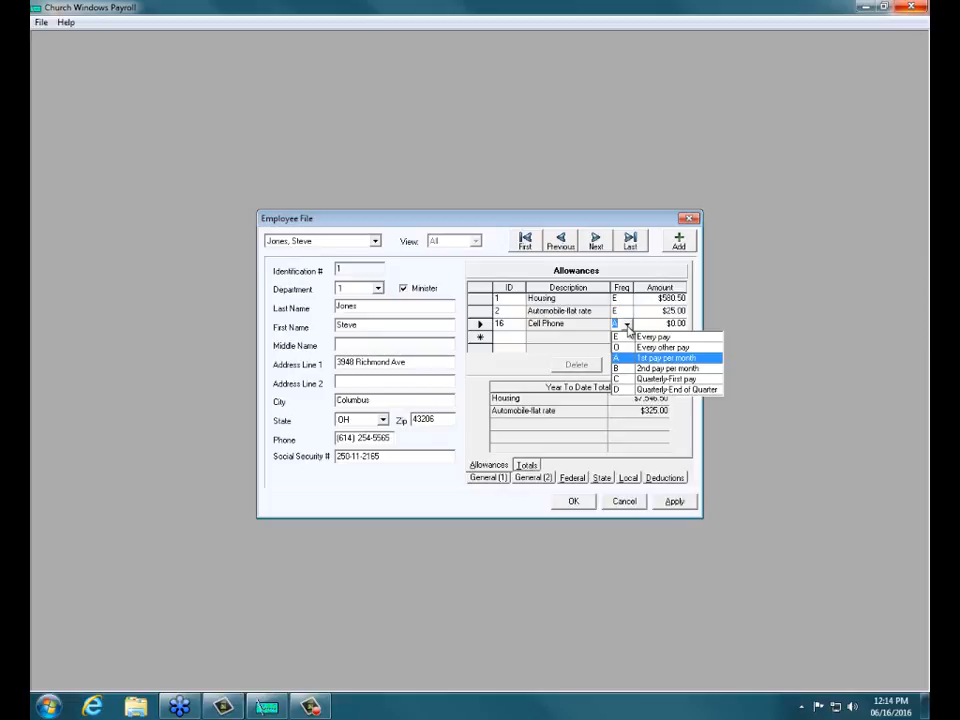
left_click(652, 362)
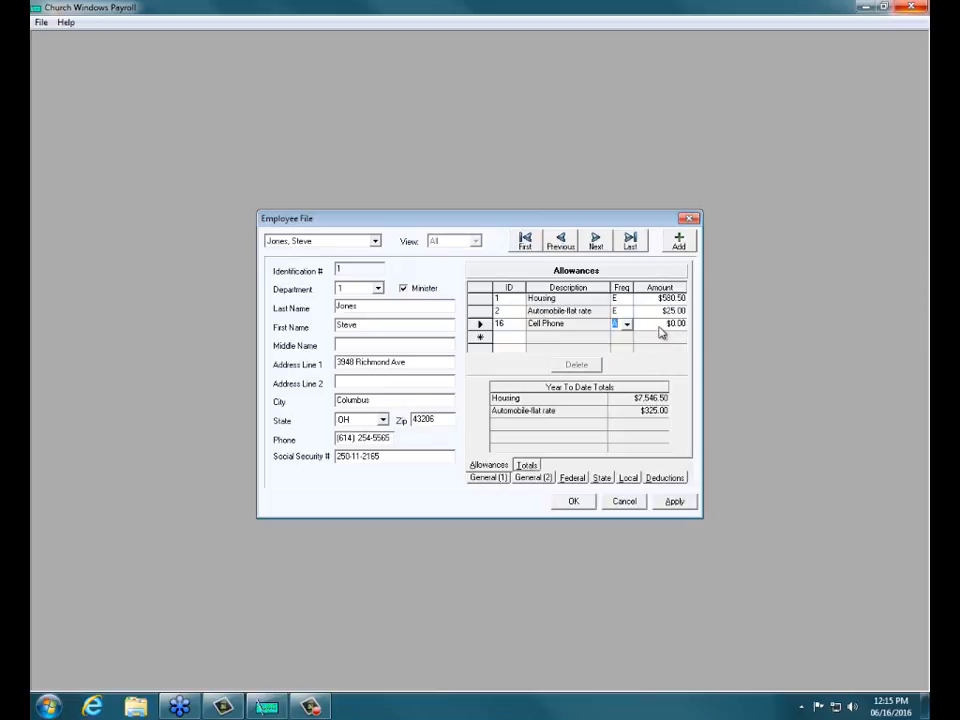
left_click(660, 325)
type("50")
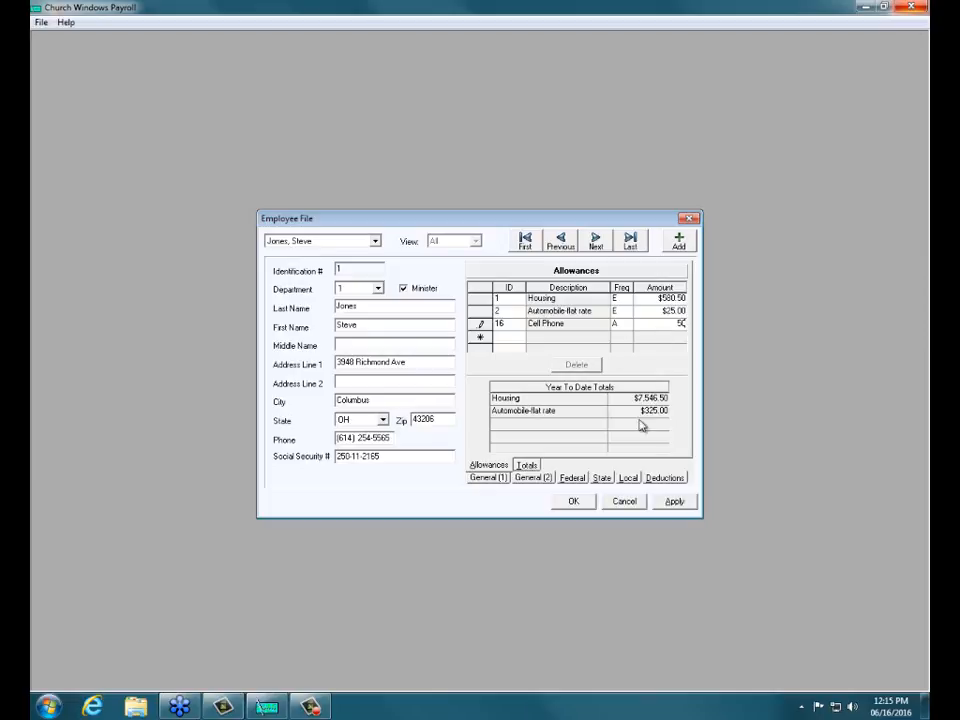
left_click(676, 502)
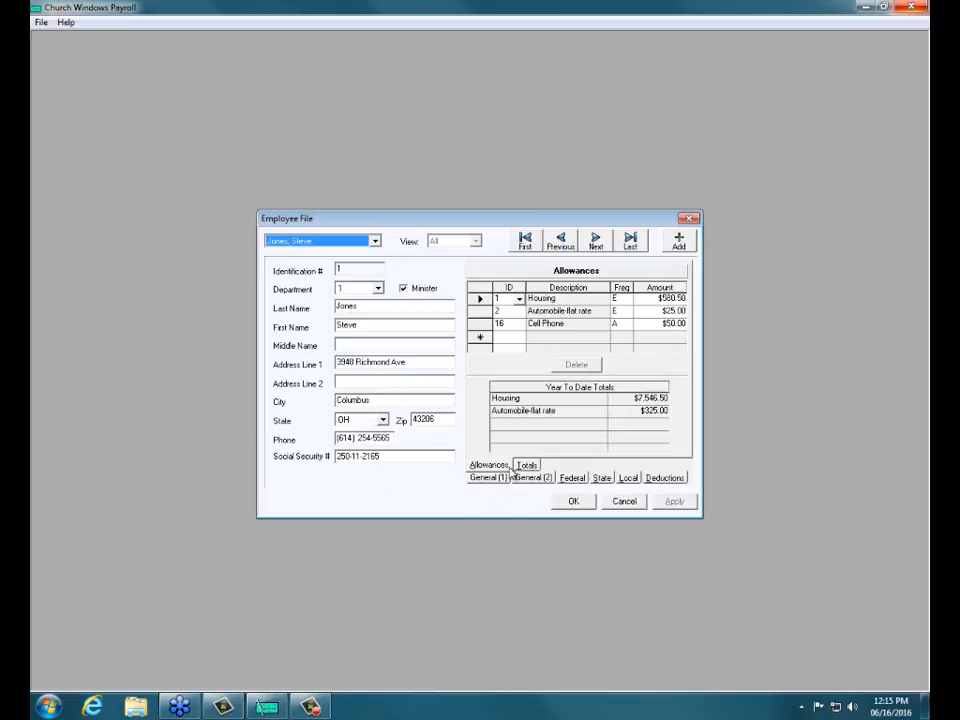
- Review the Dependent Care and State Disability entries in the employee's deductions
left_click(664, 479)
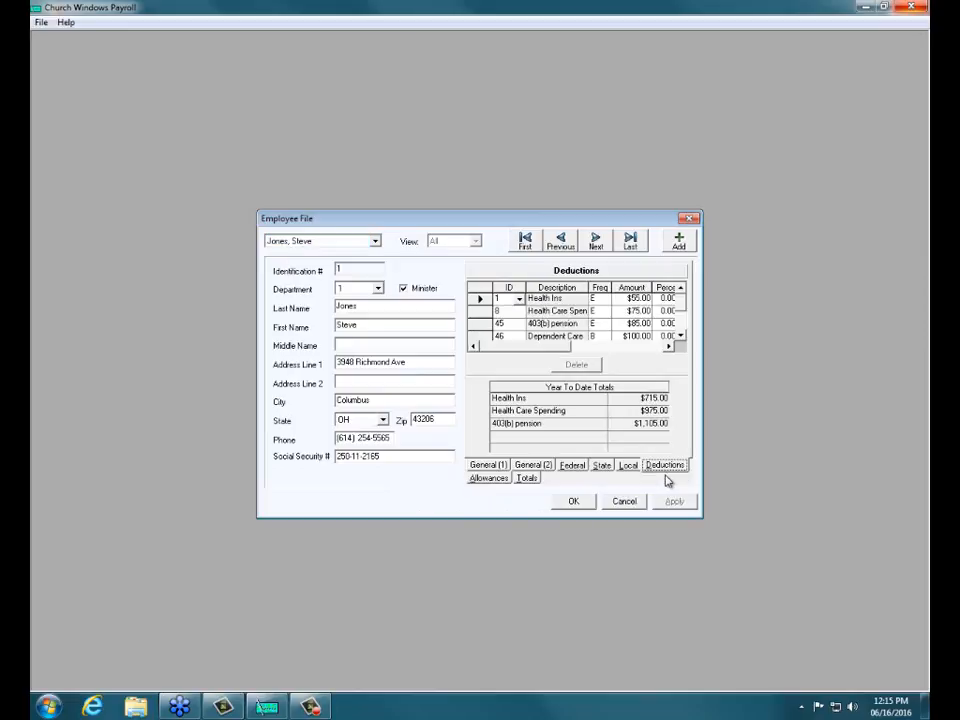
double_click(681, 336)
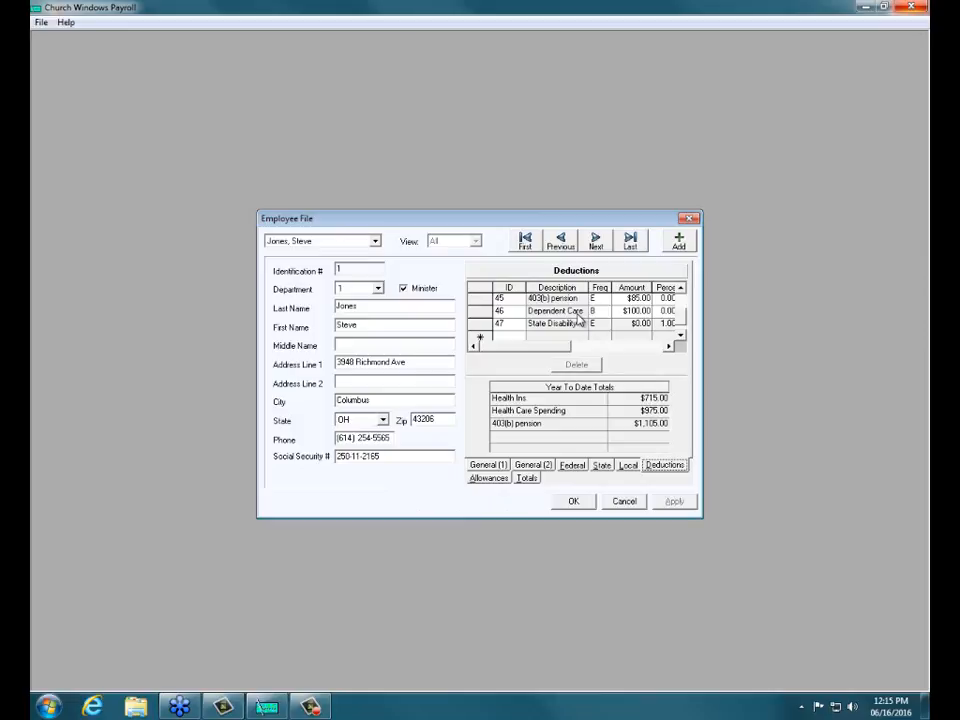
- Delete the Automobile-flat rate allowance from the employee's record, apply the change and close the Employee File
left_click(488, 478)
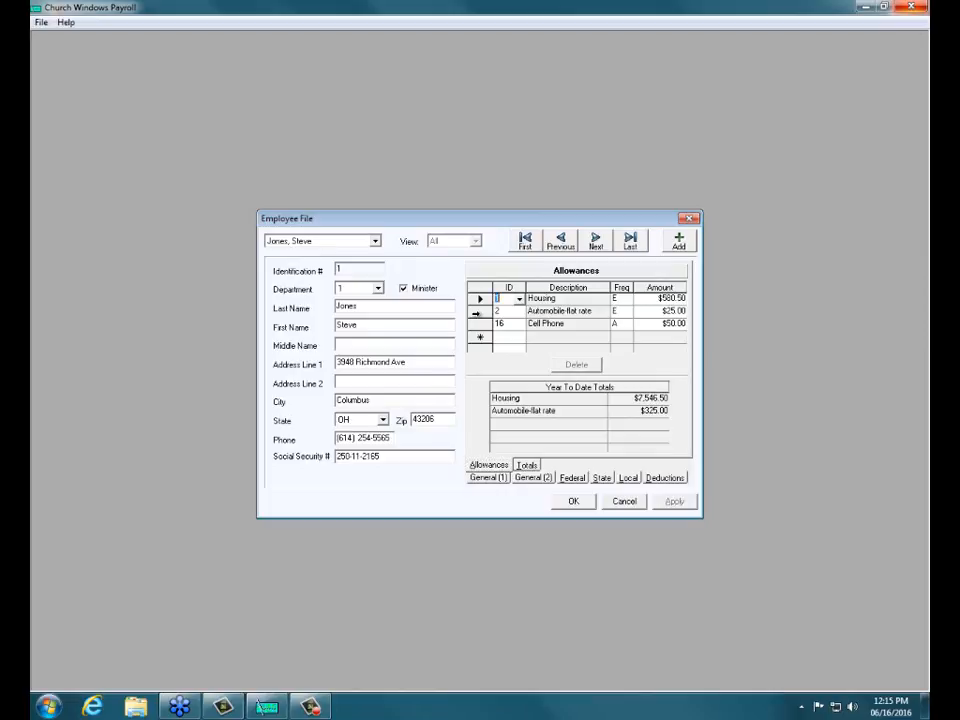
left_click(477, 312)
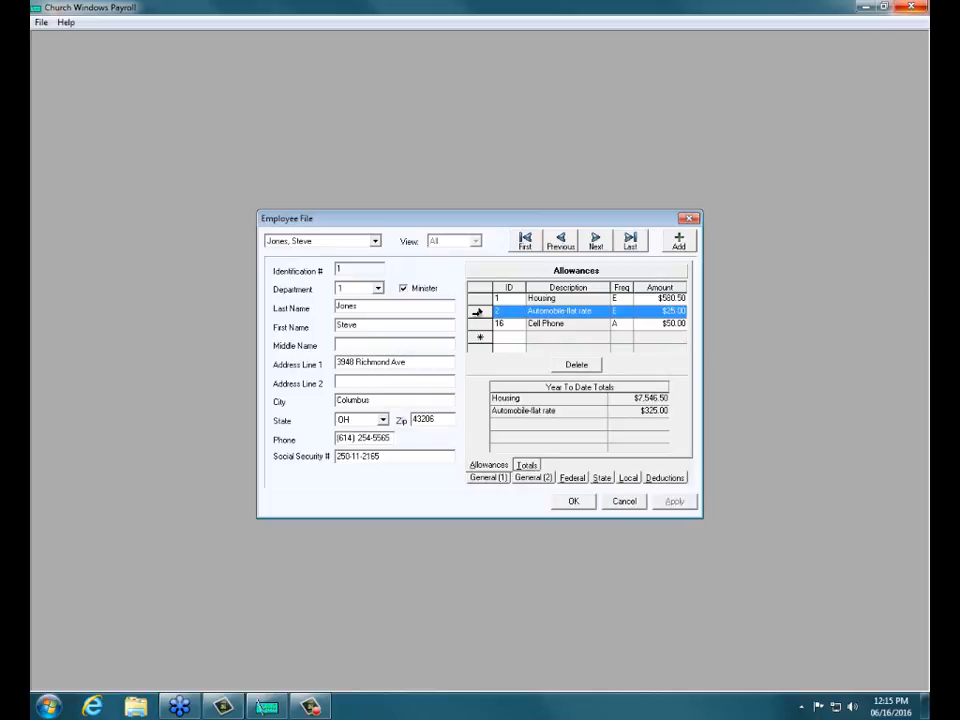
key("Delete")
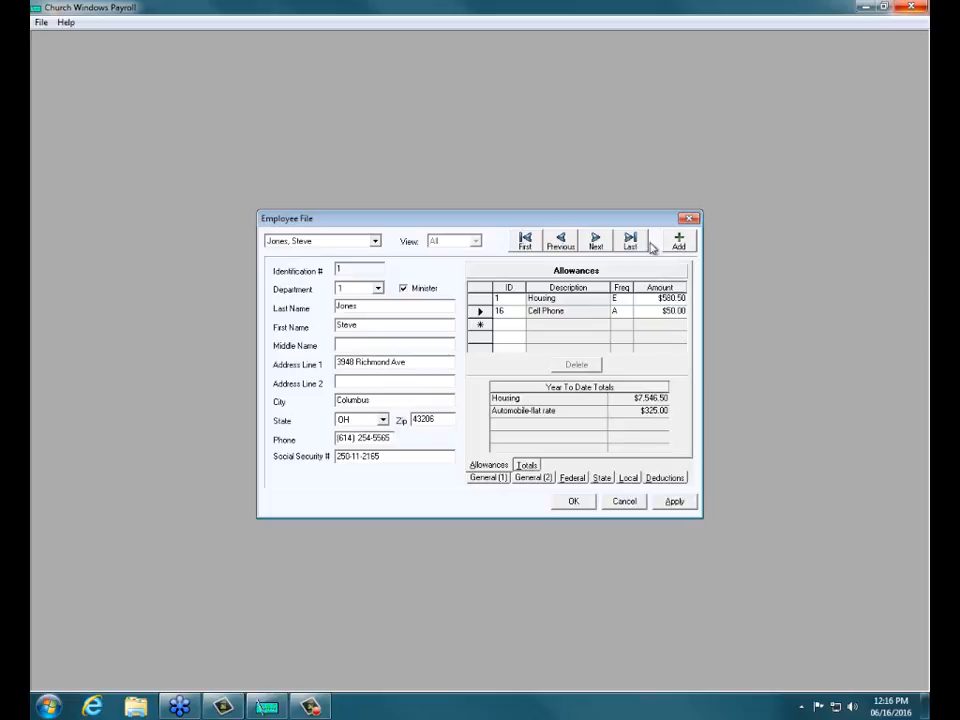
left_click(665, 478)
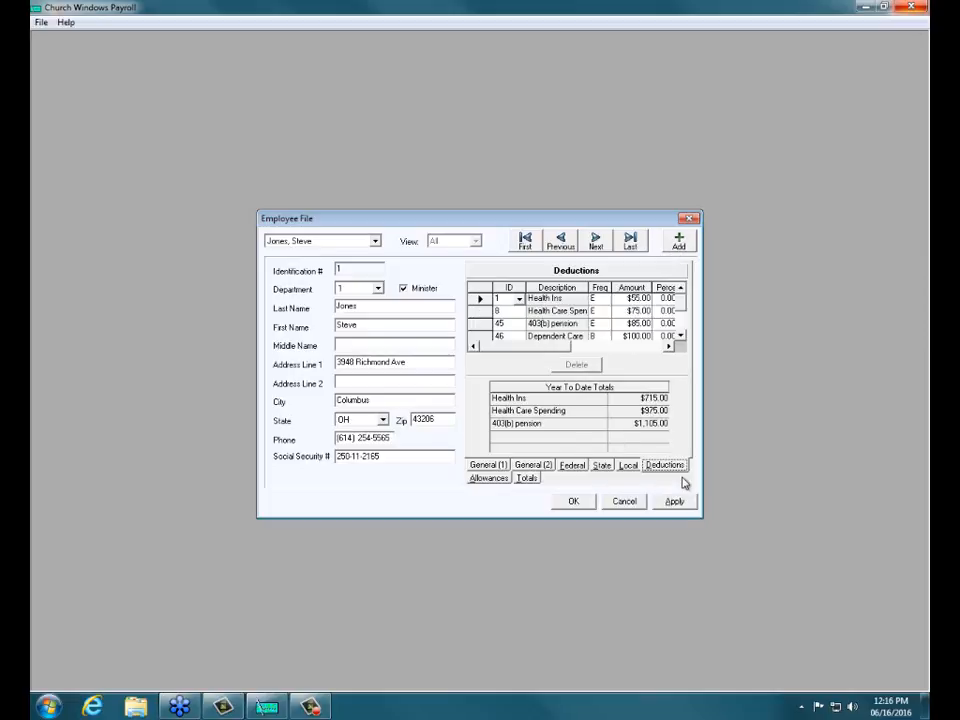
left_click(689, 220)
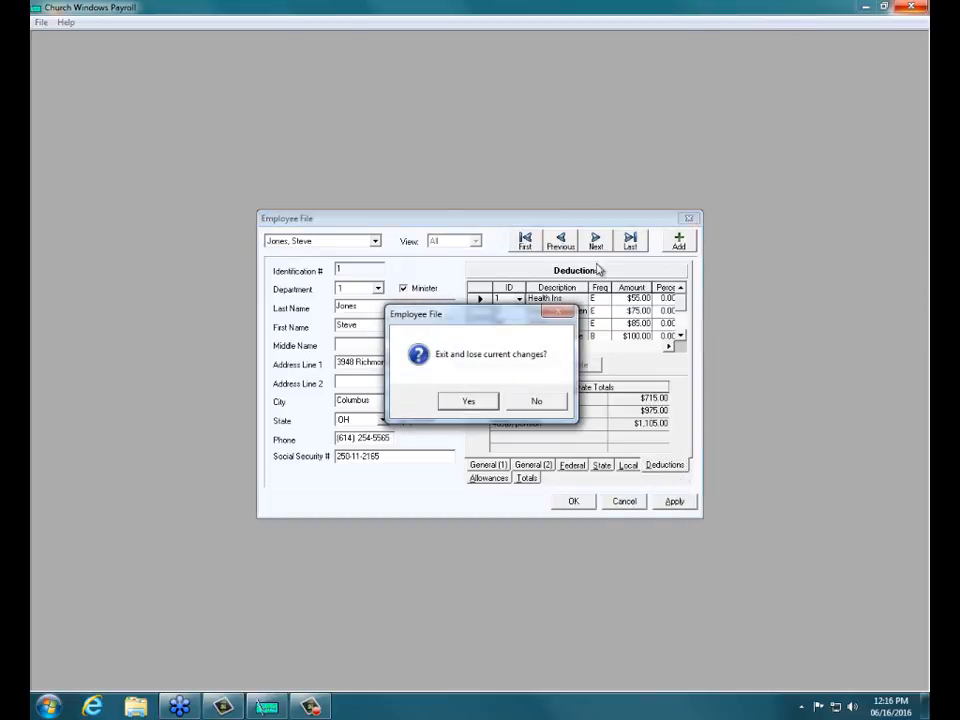
left_click(528, 399)
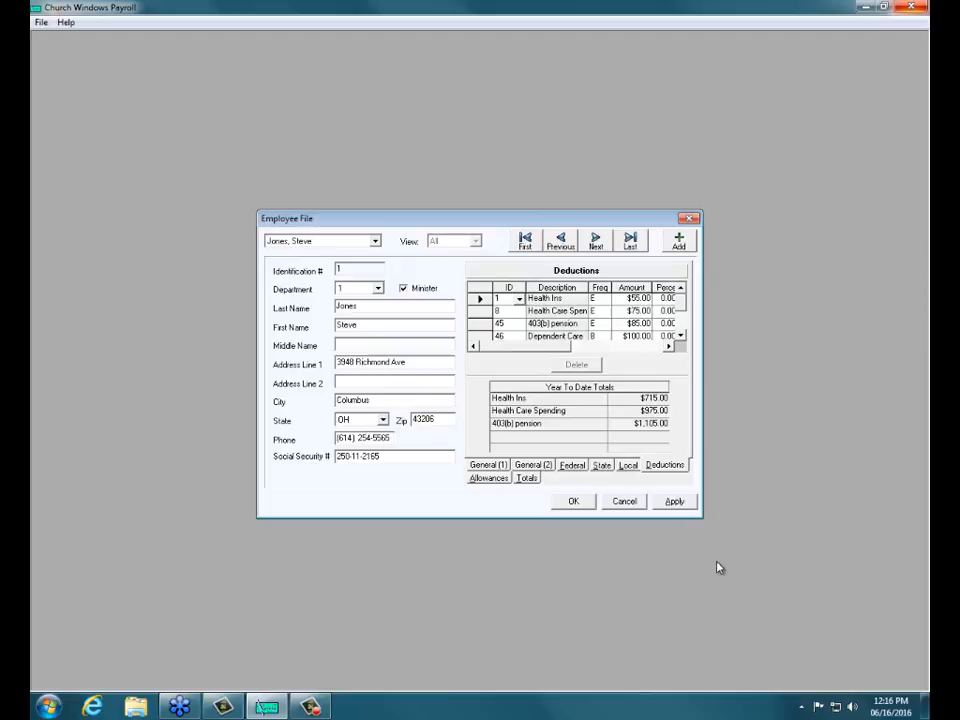
left_click(686, 504)
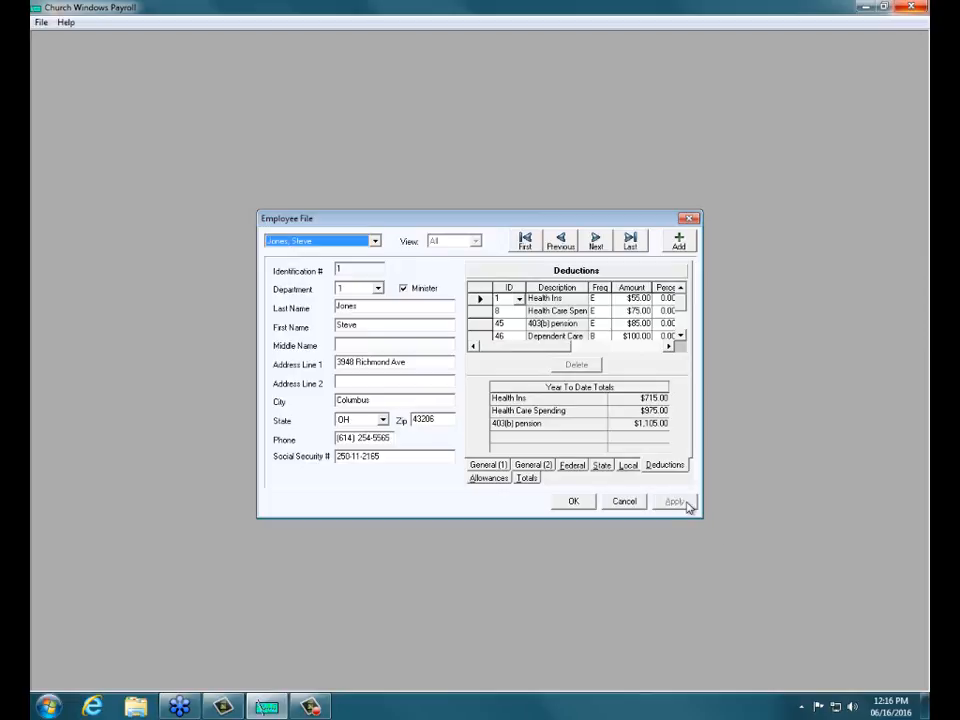
left_click(568, 502)
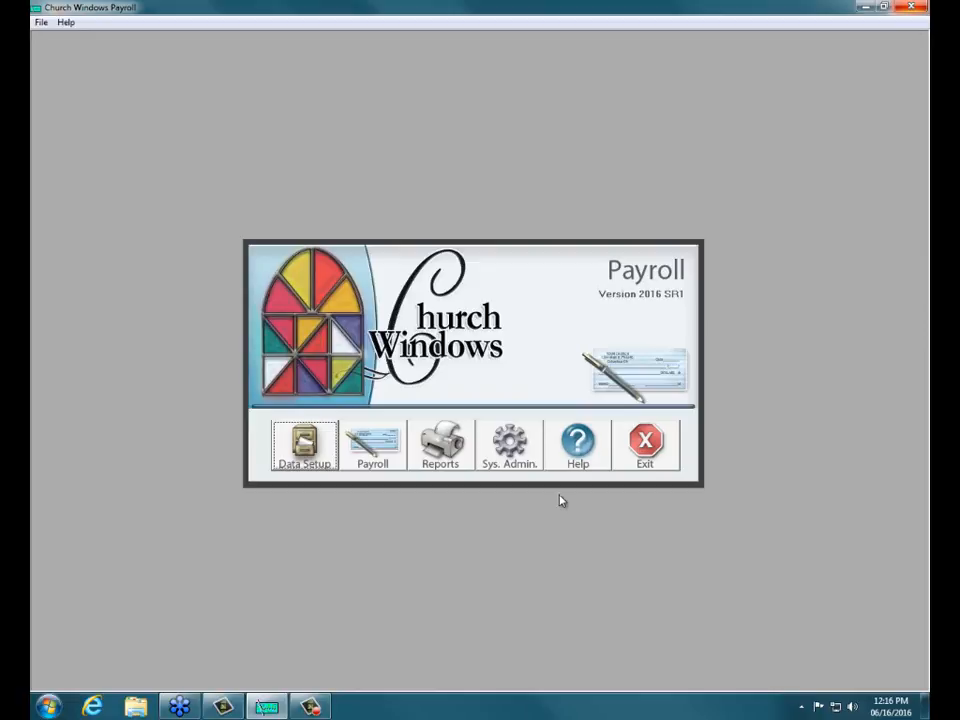
- Try to delete the Health Ins deduction (ID 1) from the Deductions File
left_click(314, 445)
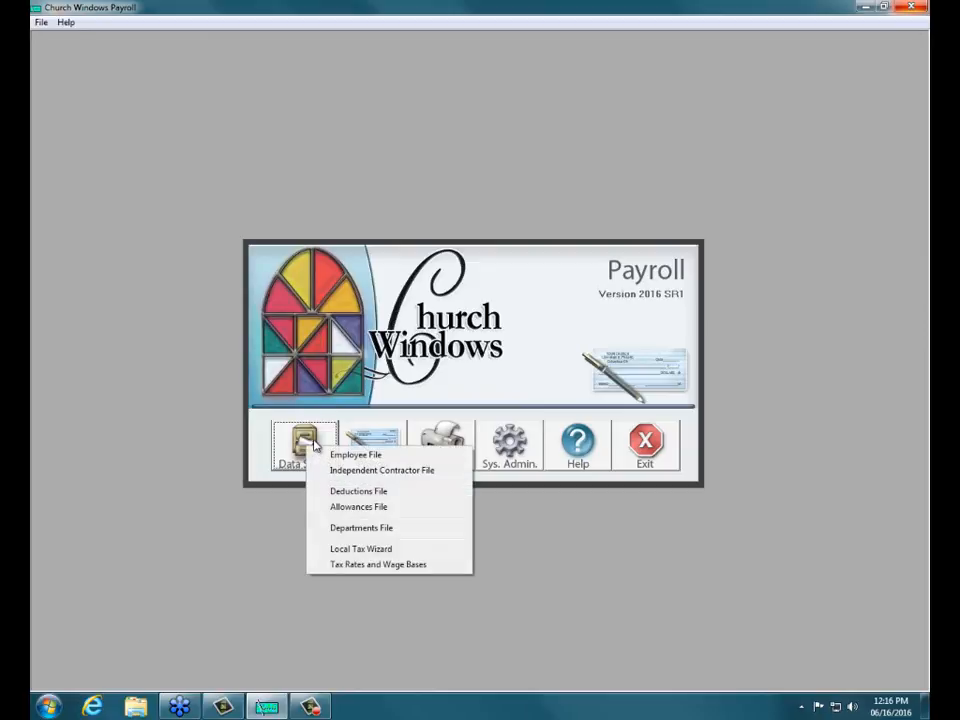
left_click(337, 491)
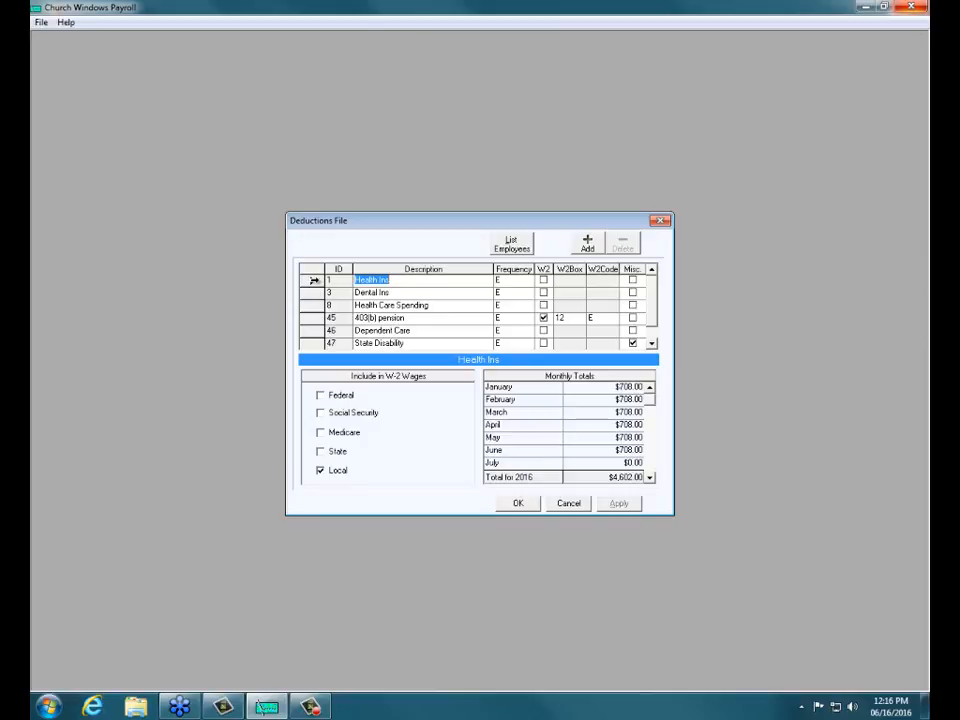
left_click(314, 280)
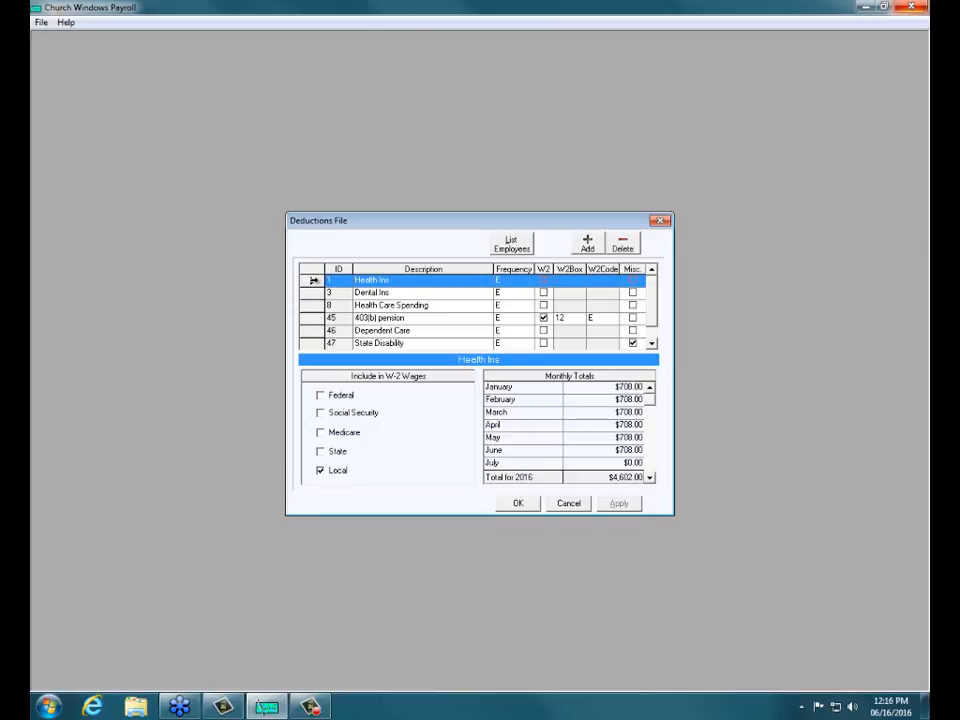
left_click(623, 246)
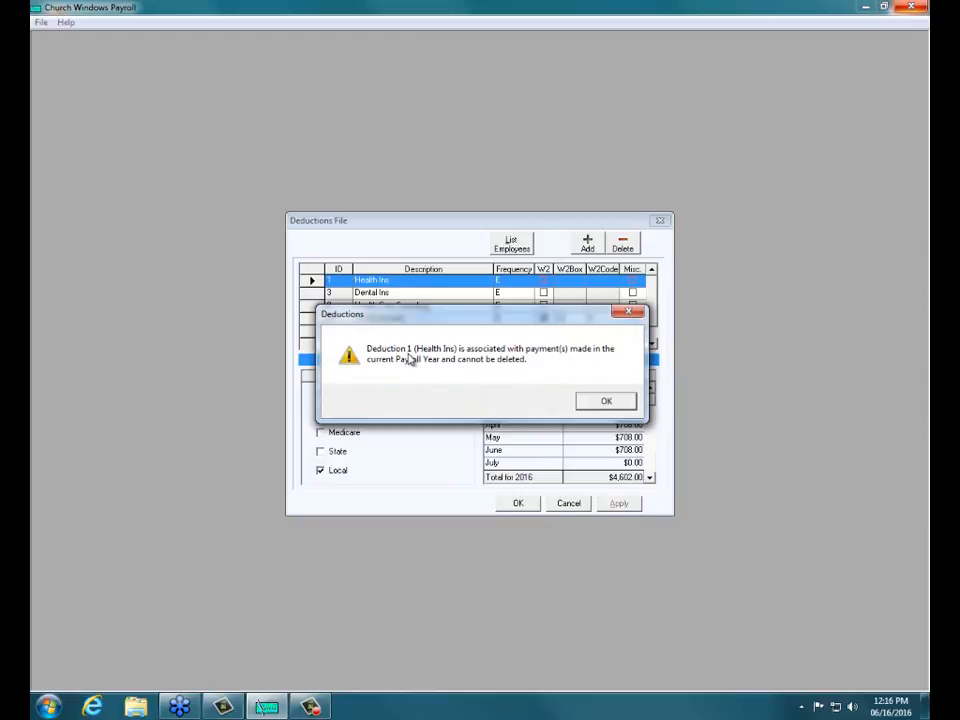
left_click(607, 402)
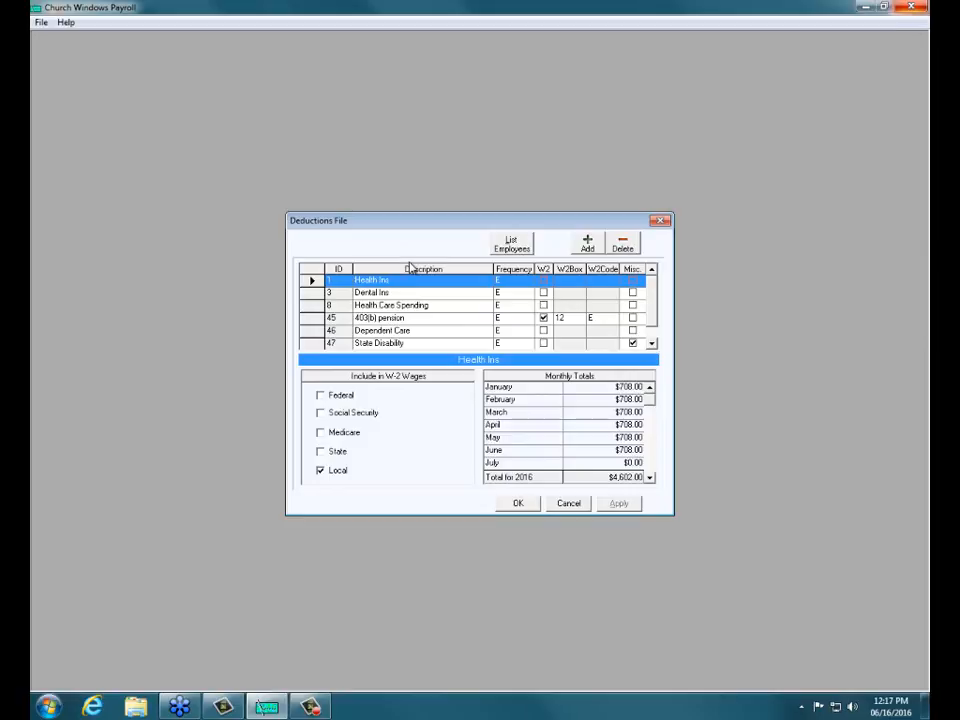
- Delete the Dependent Care deduction (ID 46) from the Deductions File despite its employee assignments, and save the file
left_click(651, 344)
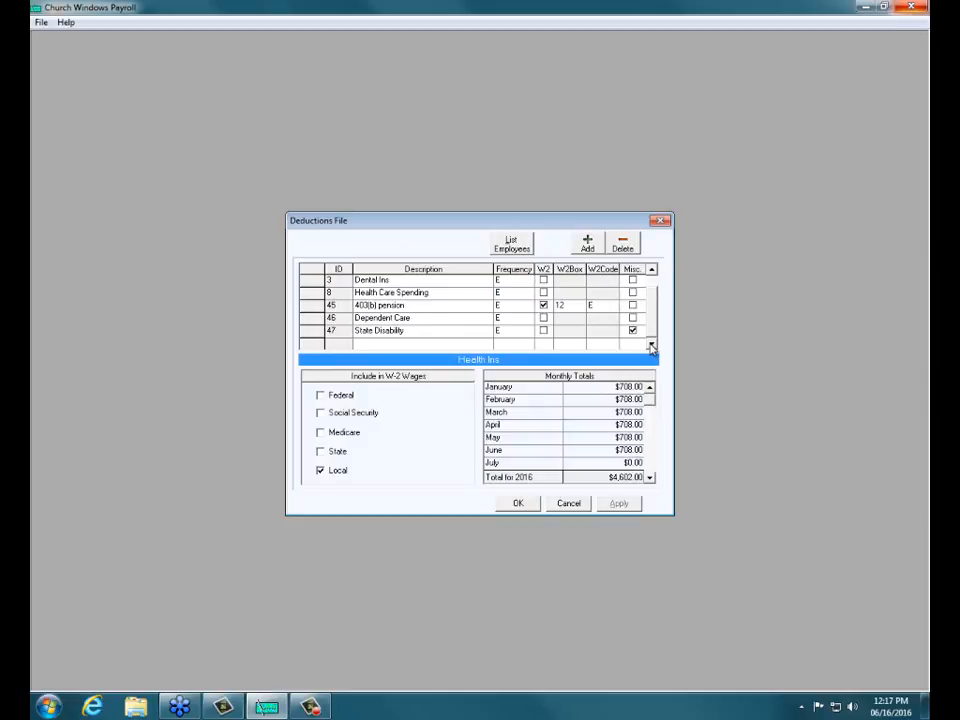
left_click(309, 318)
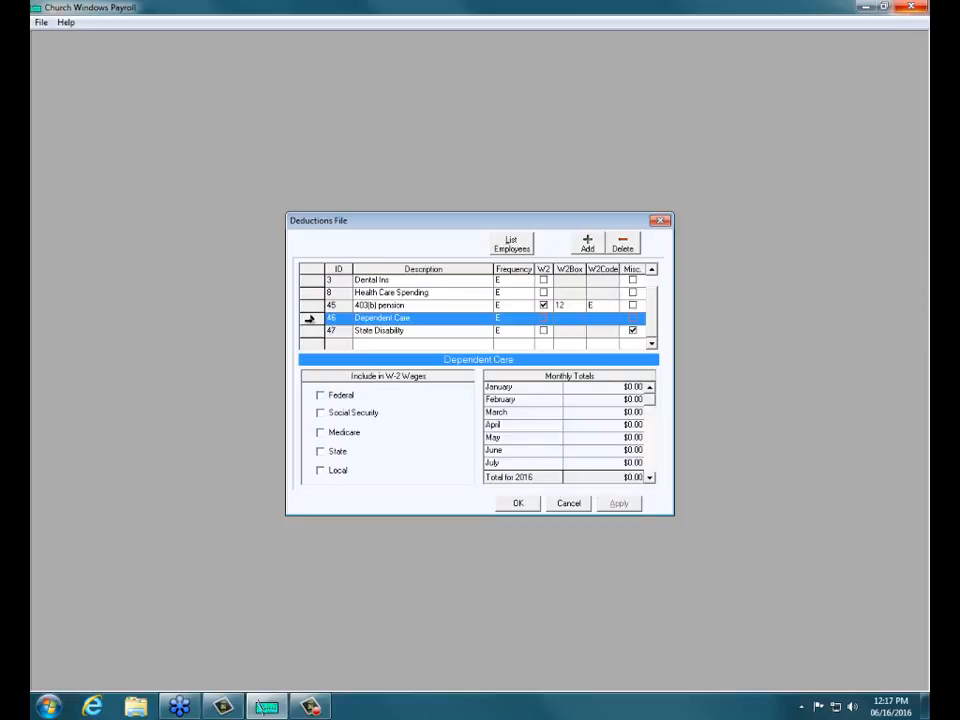
left_click(622, 245)
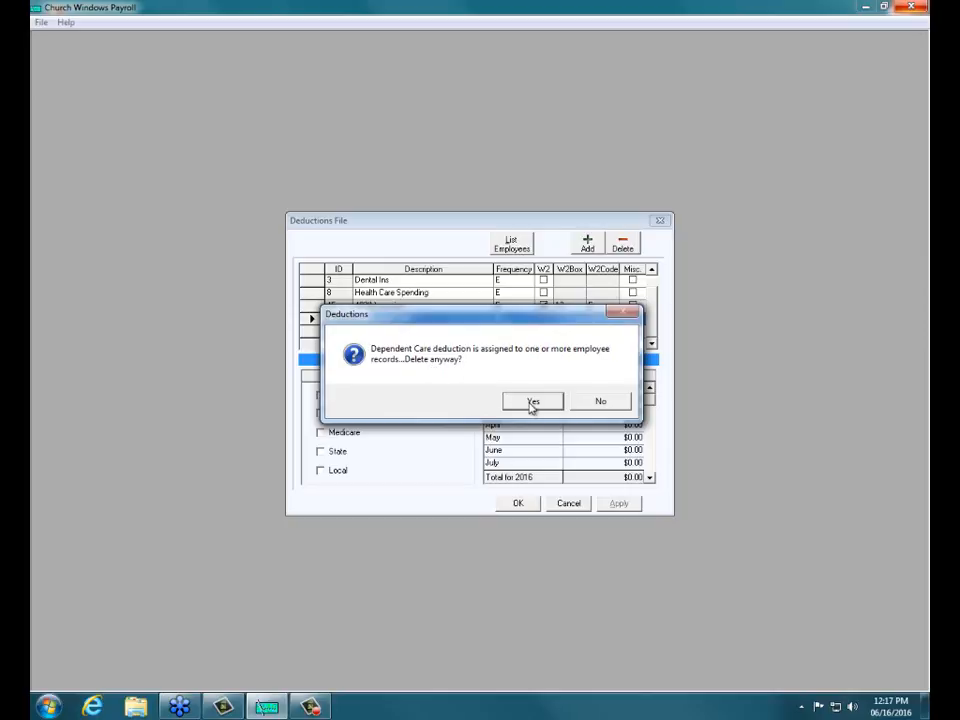
left_click_drag(480, 322, 561, 367)
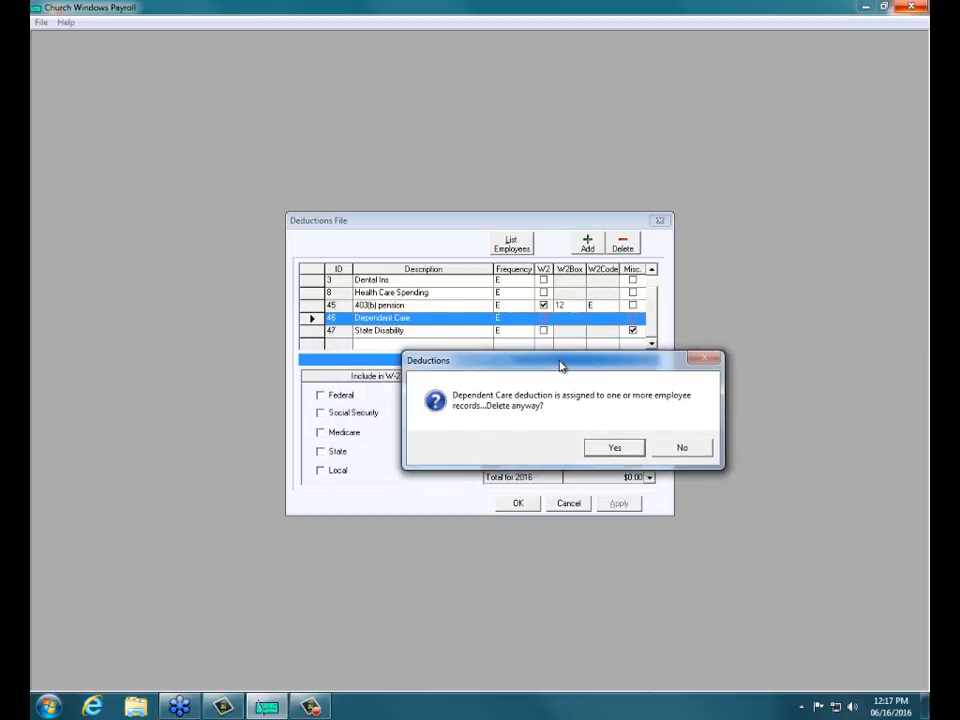
left_click(617, 448)
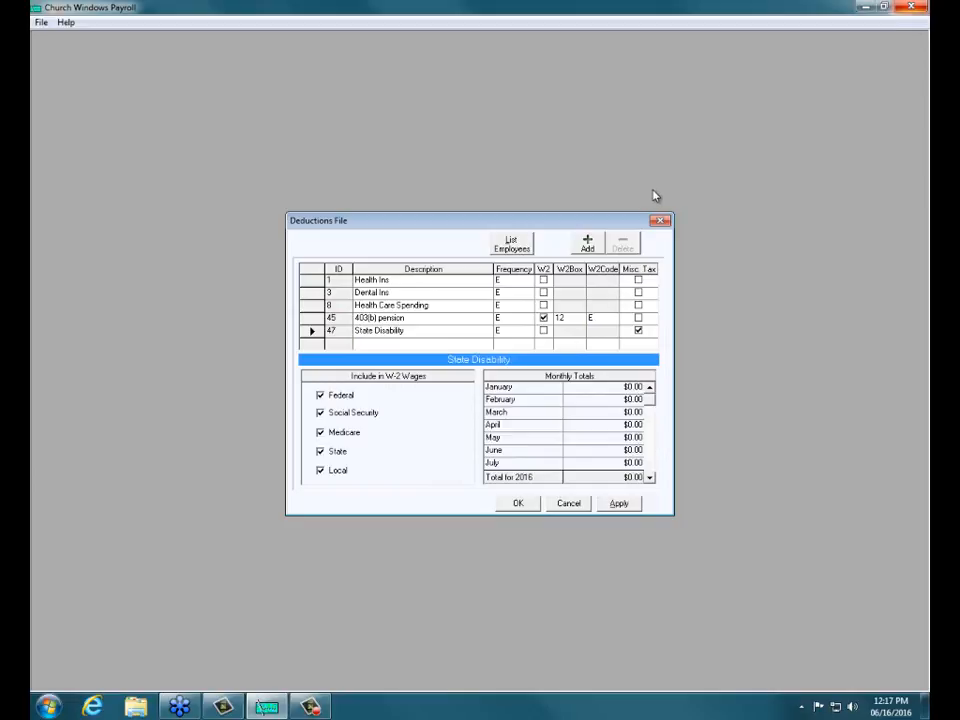
left_click(528, 506)
- Reopen the Deductions File to check which deductions it lists, and close it
left_click(321, 475)
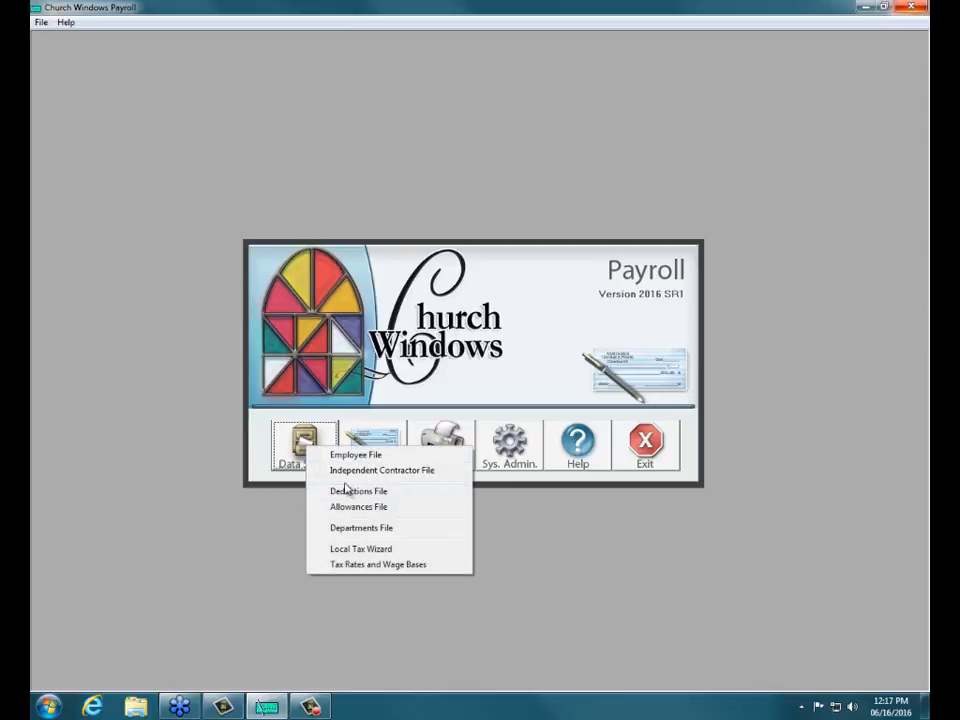
left_click(350, 490)
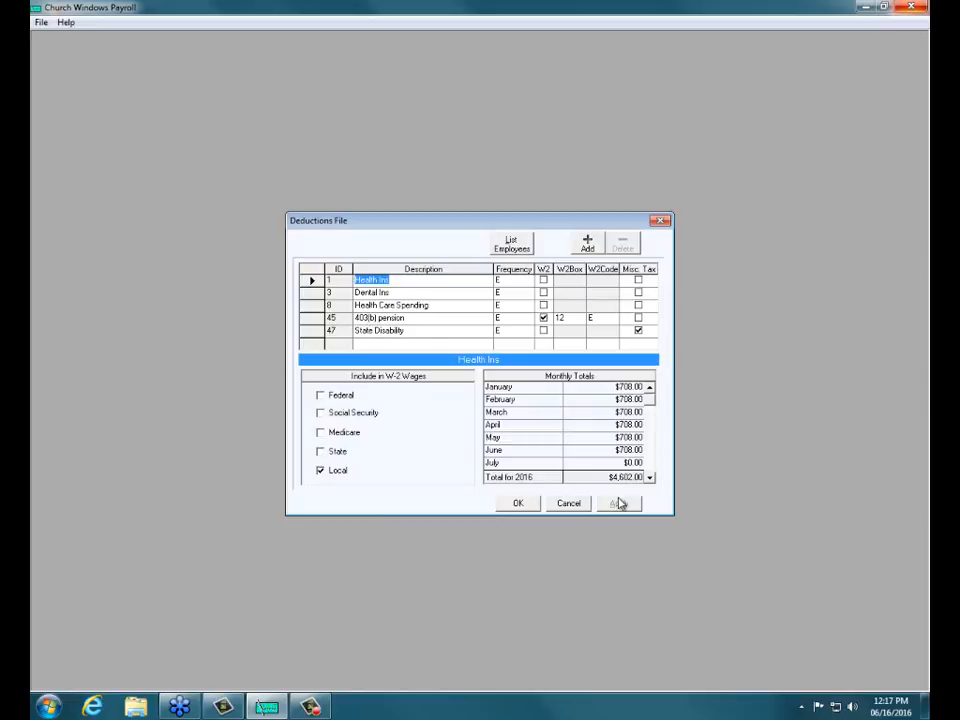
left_click(532, 505)
- Check the deductions in the record of the employee with identification 1 for the Dependent Care entry, and close the Employee File
left_click(282, 442)
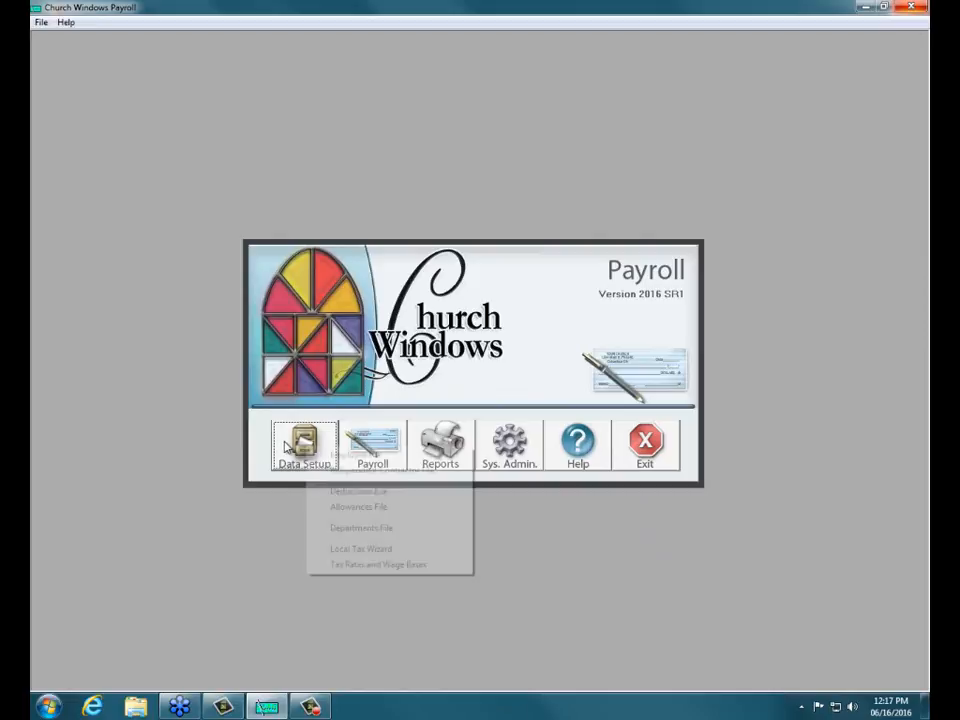
left_click(340, 455)
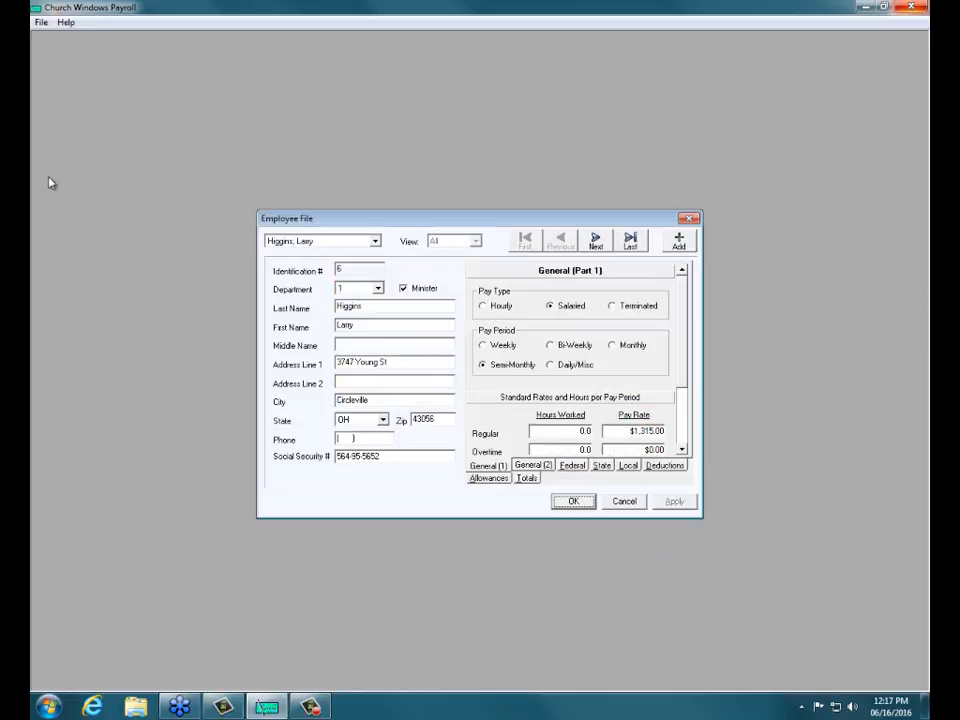
left_click(376, 242)
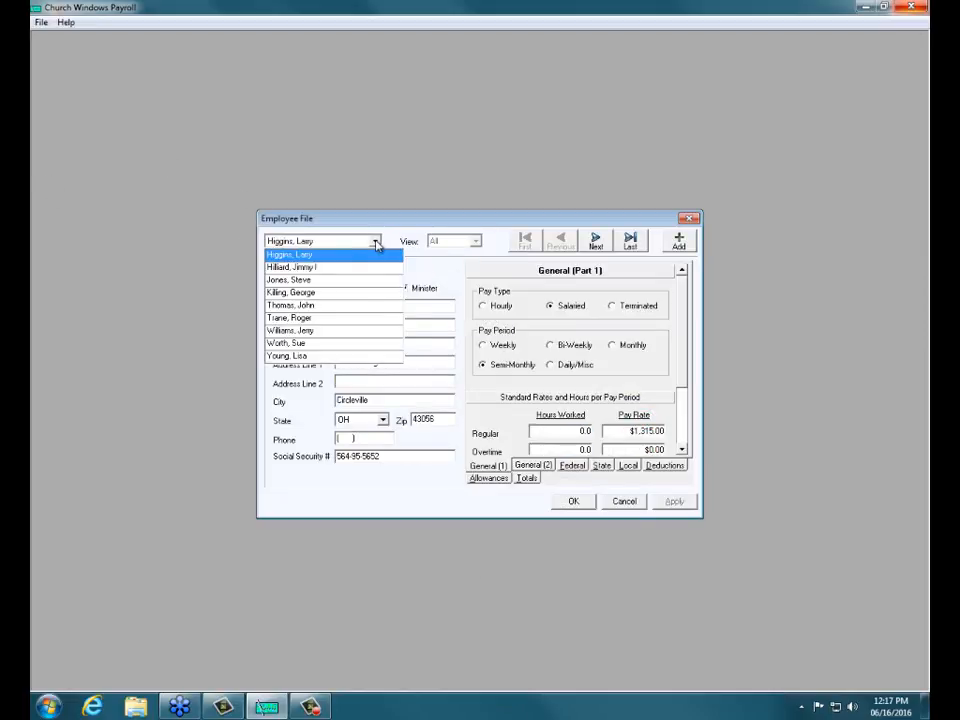
left_click(333, 284)
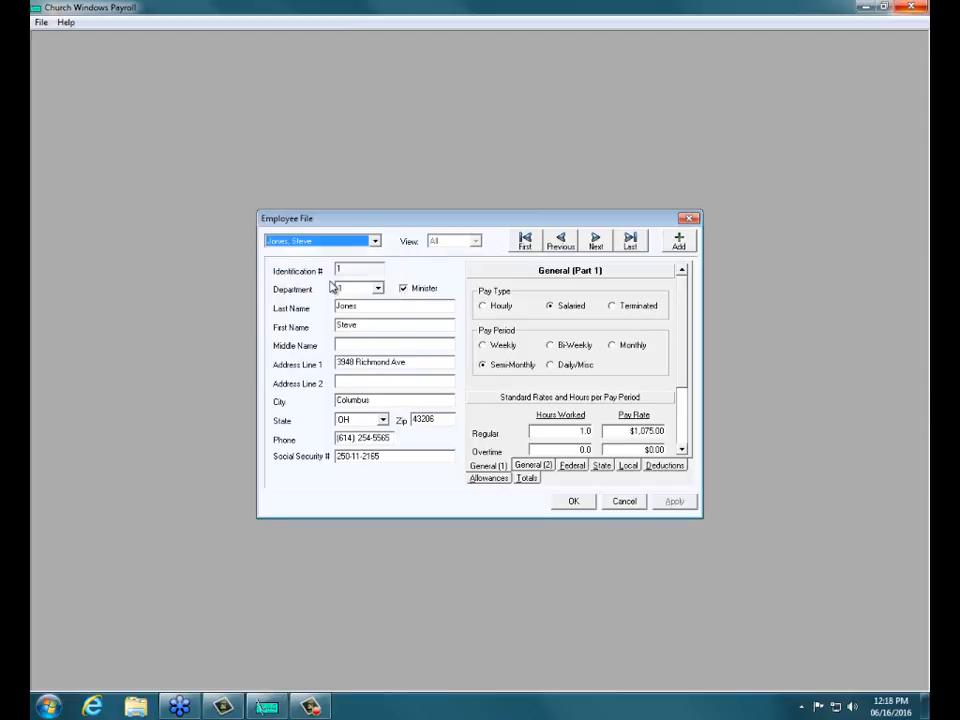
left_click(664, 467)
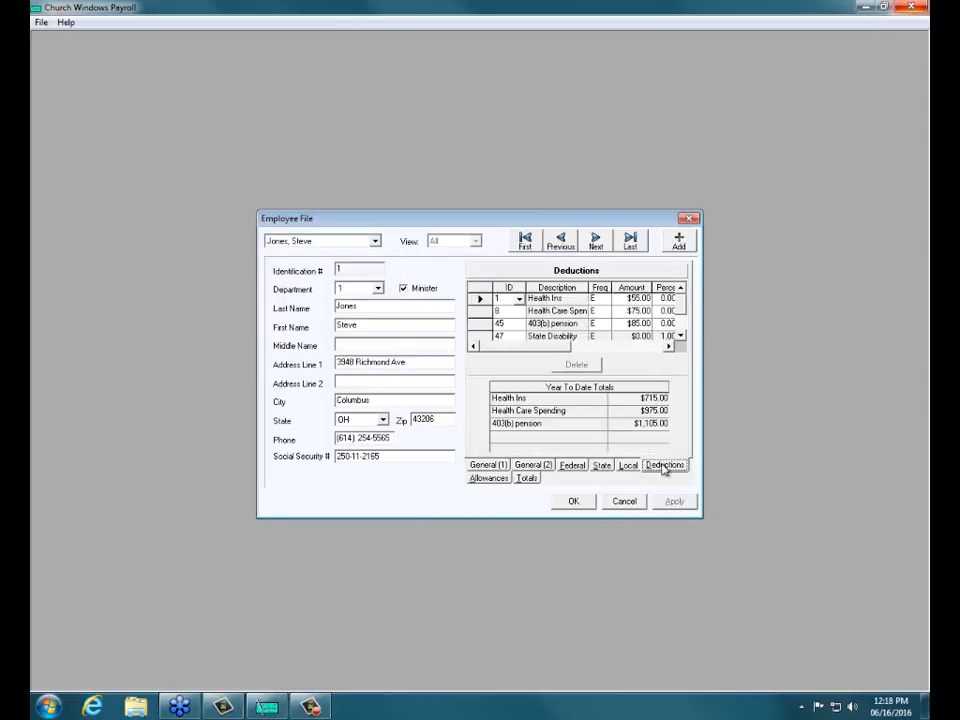
left_click(680, 335)
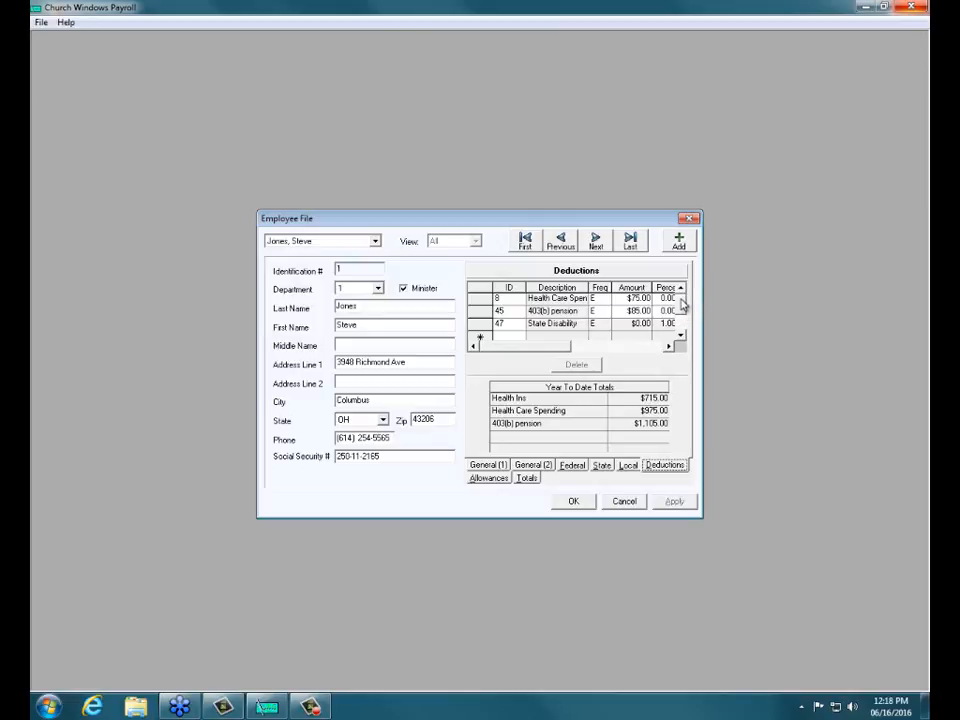
left_click(681, 312)
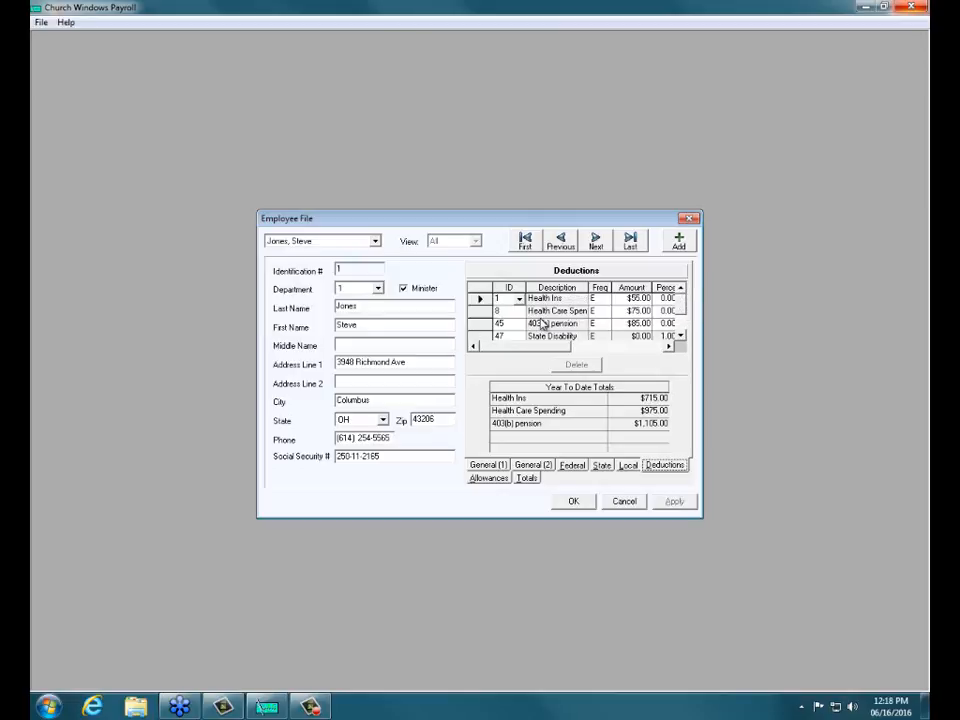
left_click(690, 223)
- Try again to delete the Health Ins deduction in the Deductions File, and close the file
left_click(292, 460)
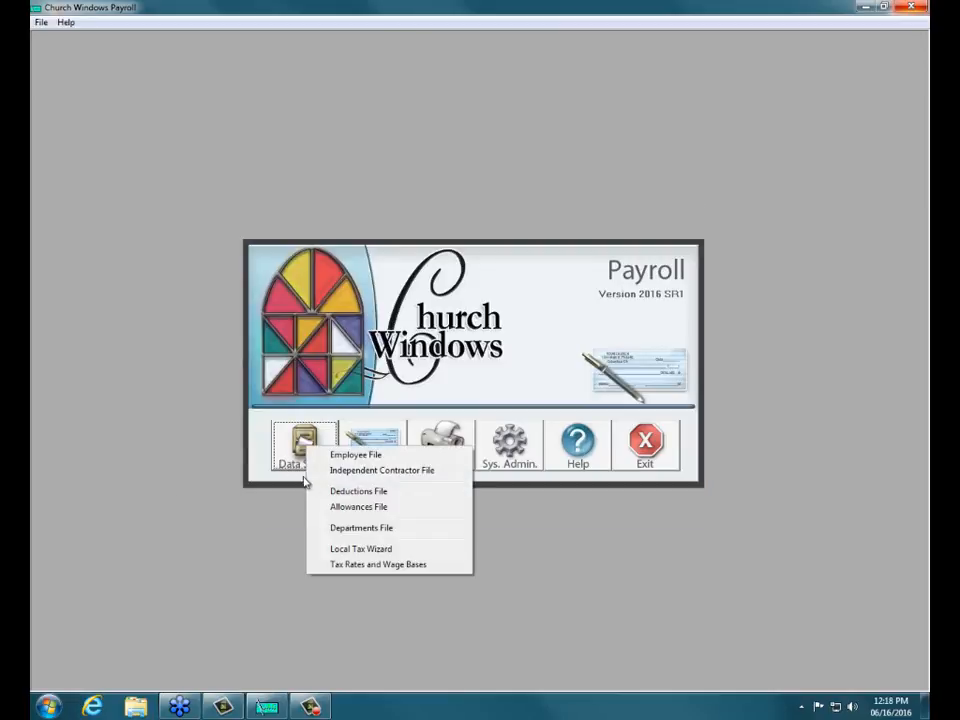
left_click(356, 491)
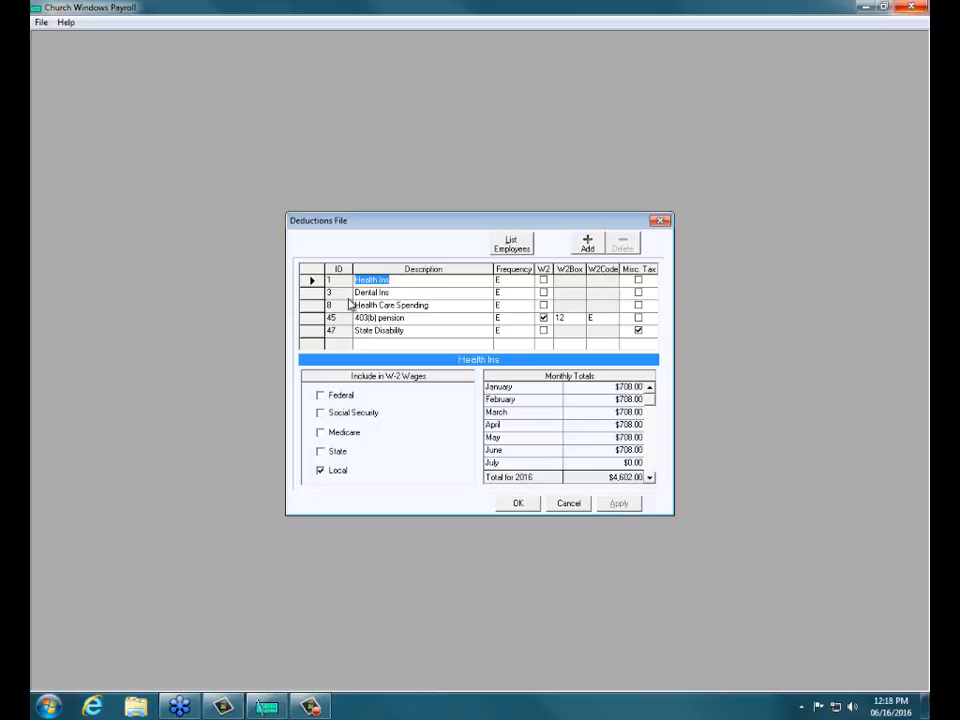
left_click(311, 280)
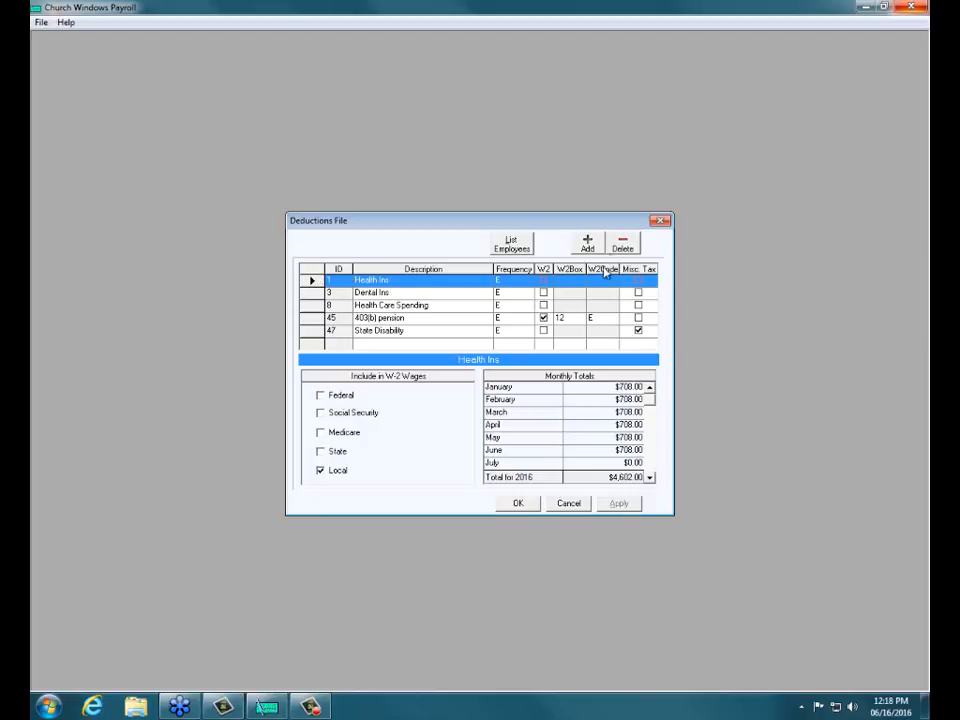
left_click(620, 246)
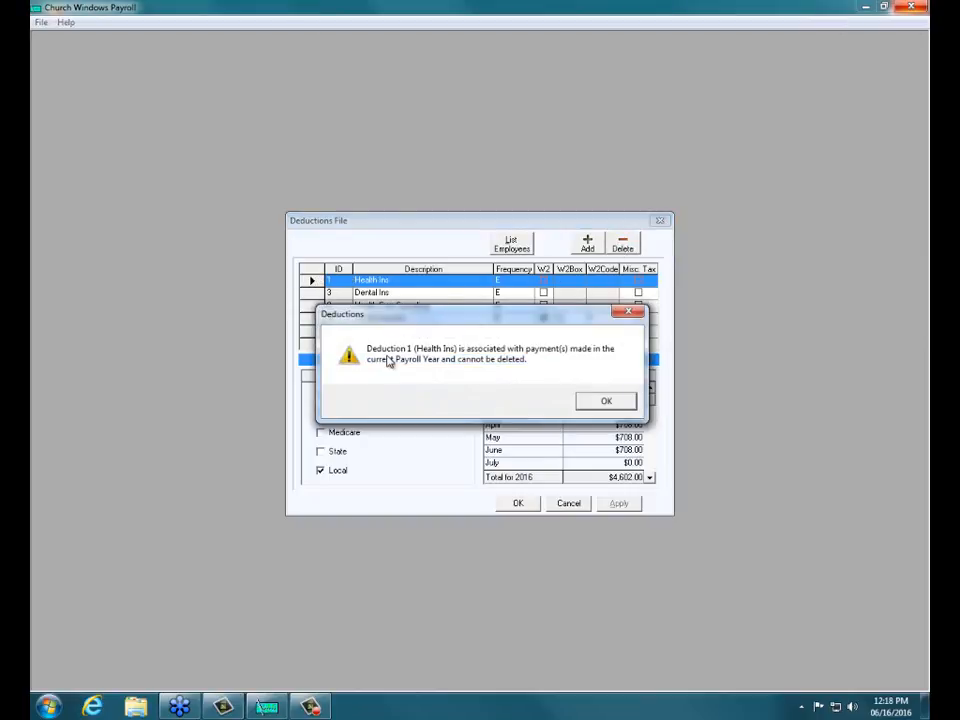
left_click(602, 404)
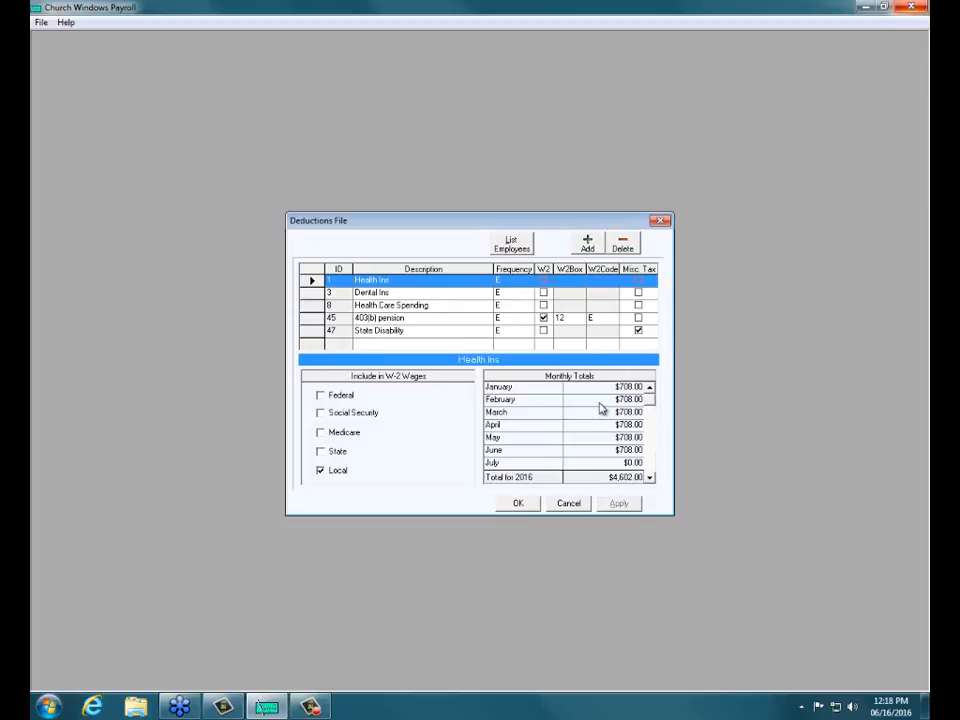
left_click(661, 221)
left_click(324, 435)
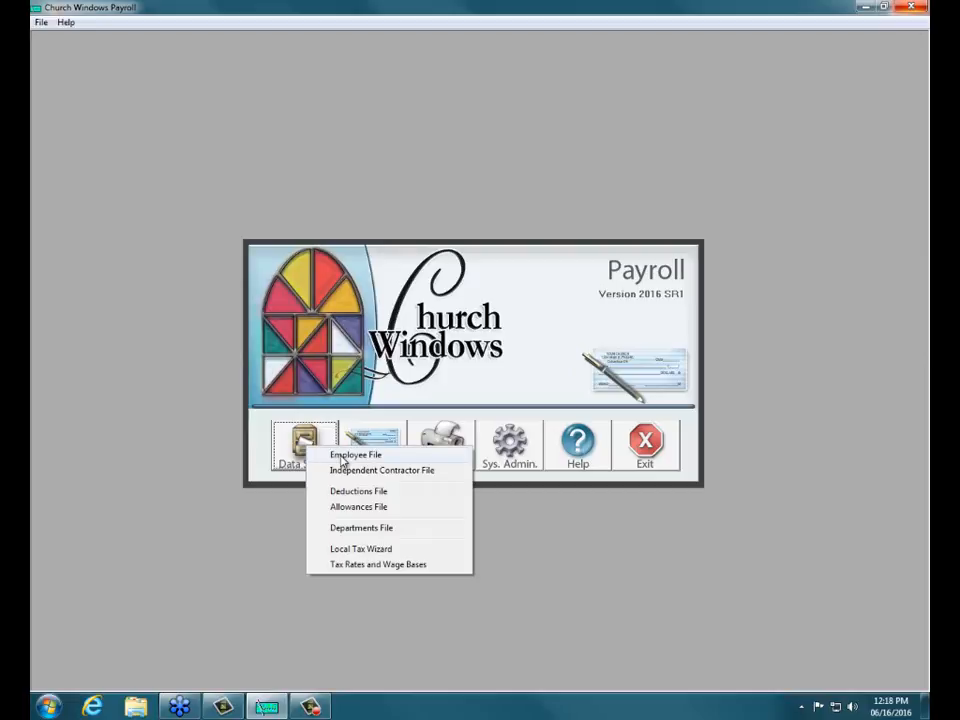
left_click(344, 455)
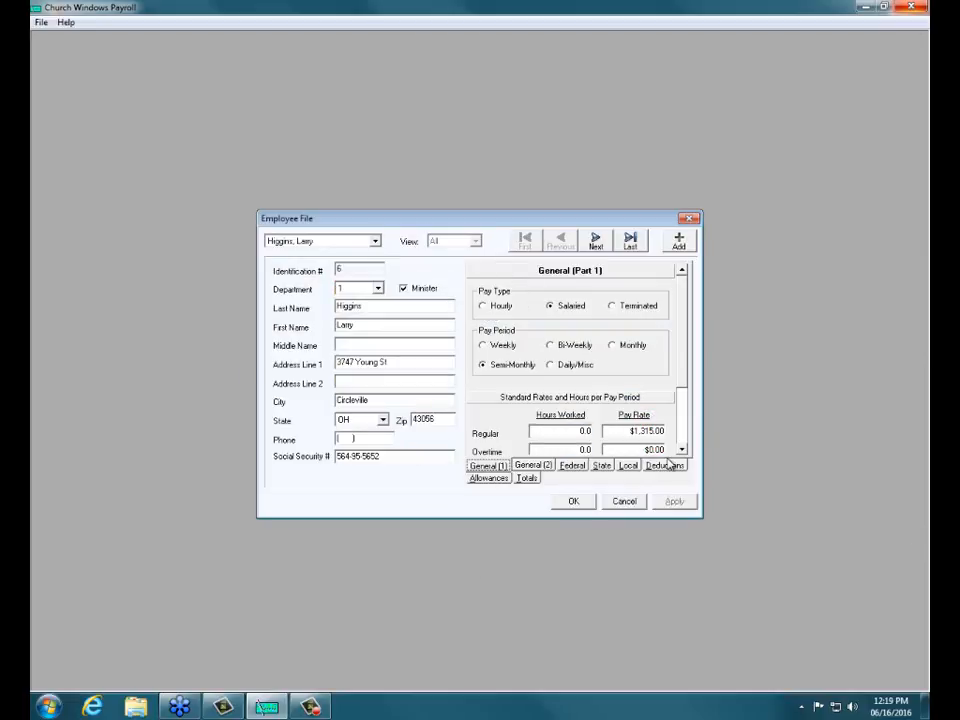
left_click(690, 218)
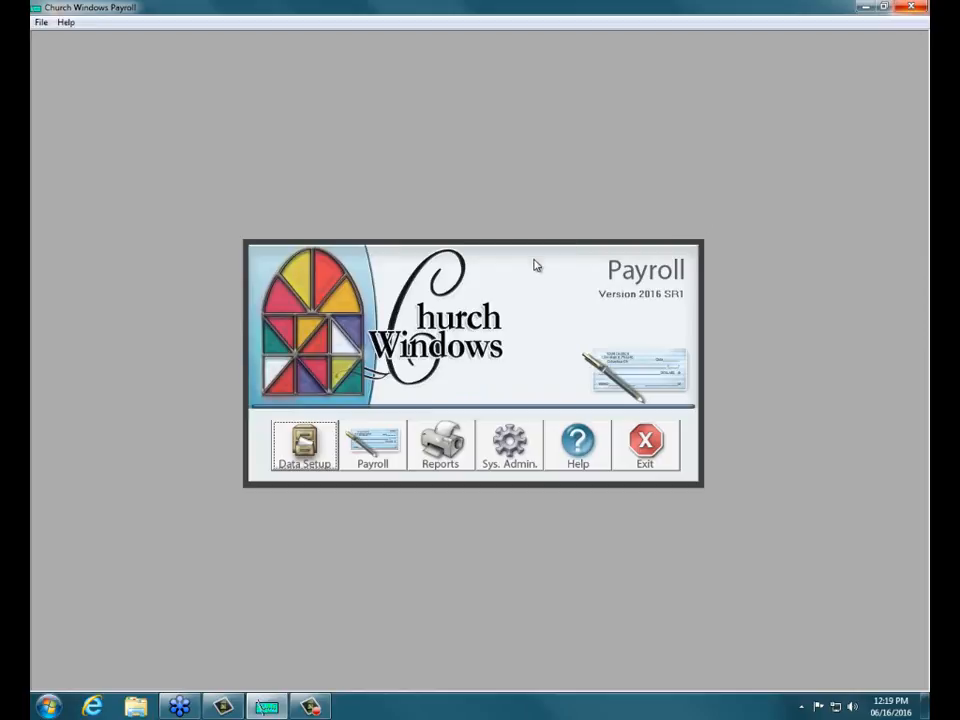
- View the Easy Steps to Begin Using Payroll help page, and look over the Deductions File before closing it
key("F1")
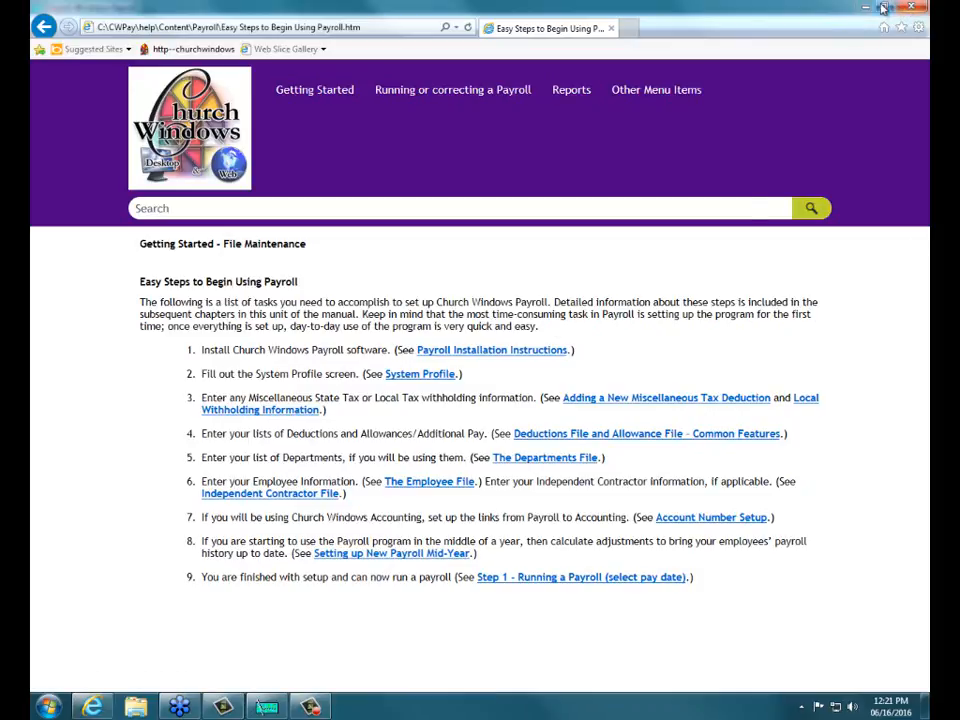
left_click(910, 9)
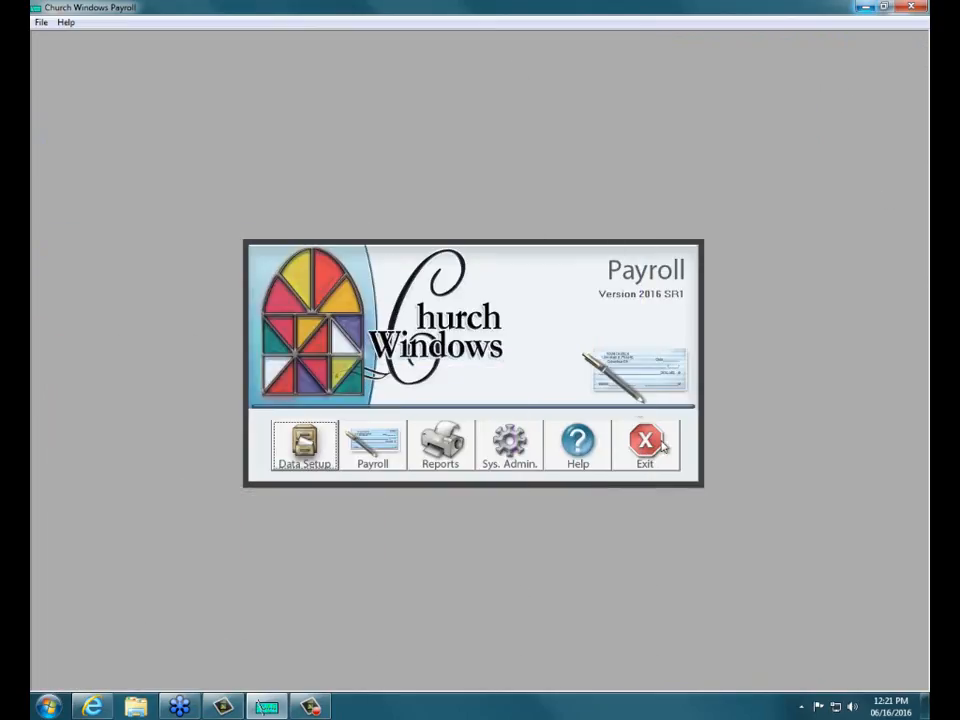
left_click(305, 446)
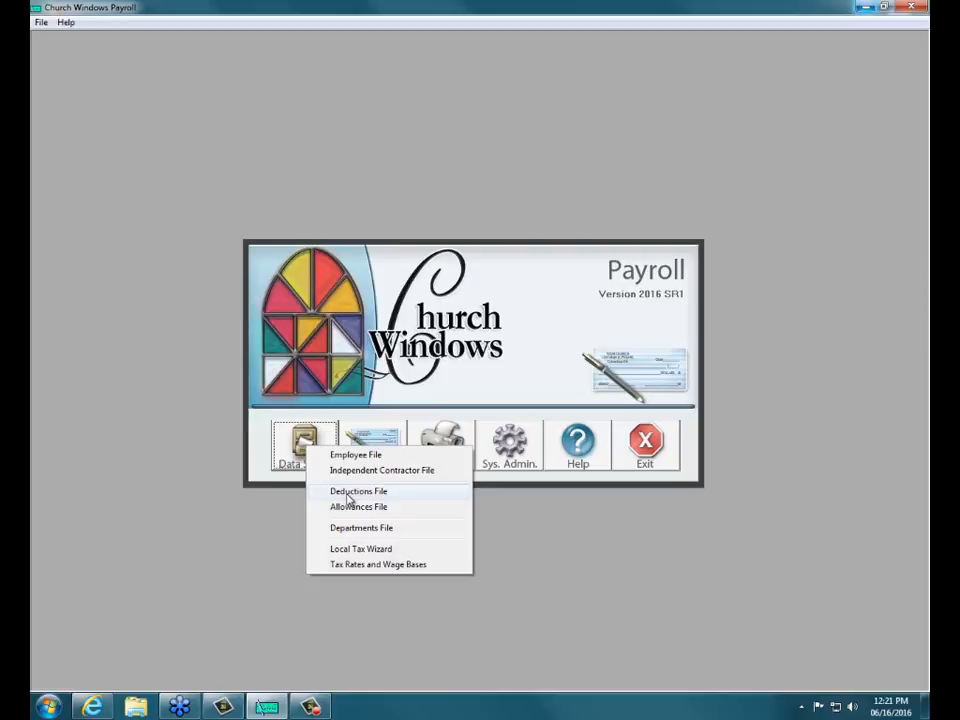
left_click(348, 491)
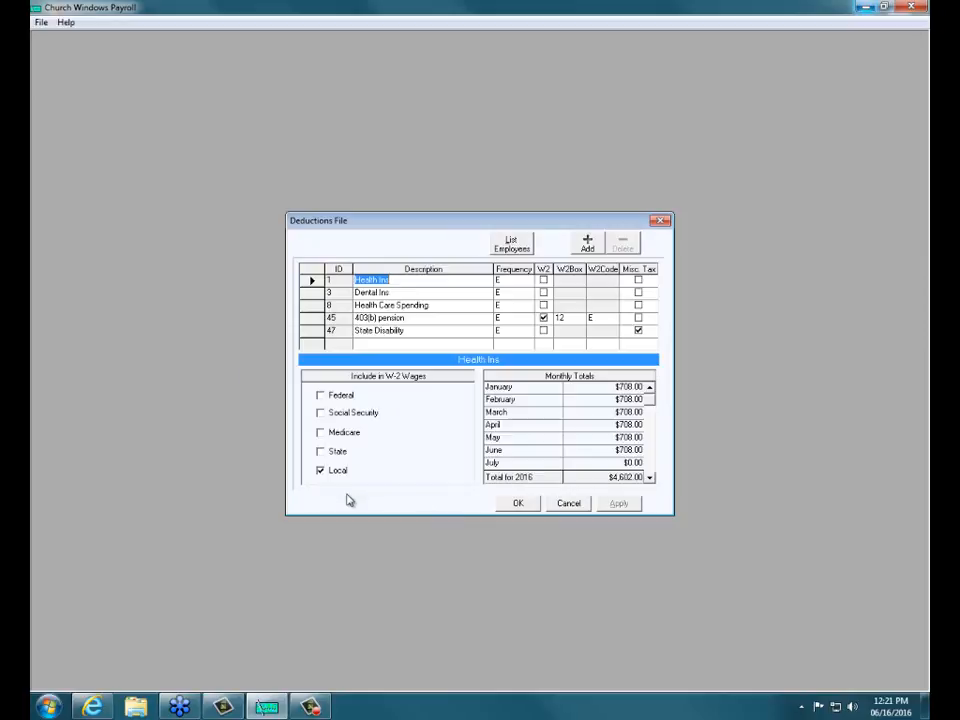
left_click(660, 221)
- Remove the 403(b) pension and Health Ins deductions from the record of the employee with identification 6, and exit without saving the changes
left_click(305, 448)
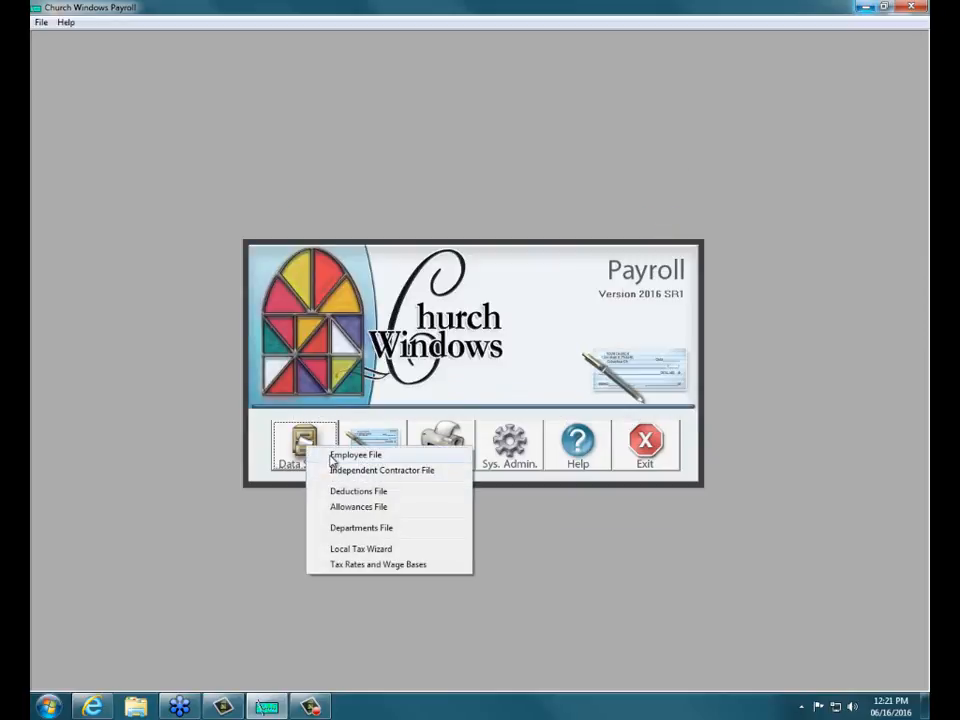
left_click(330, 453)
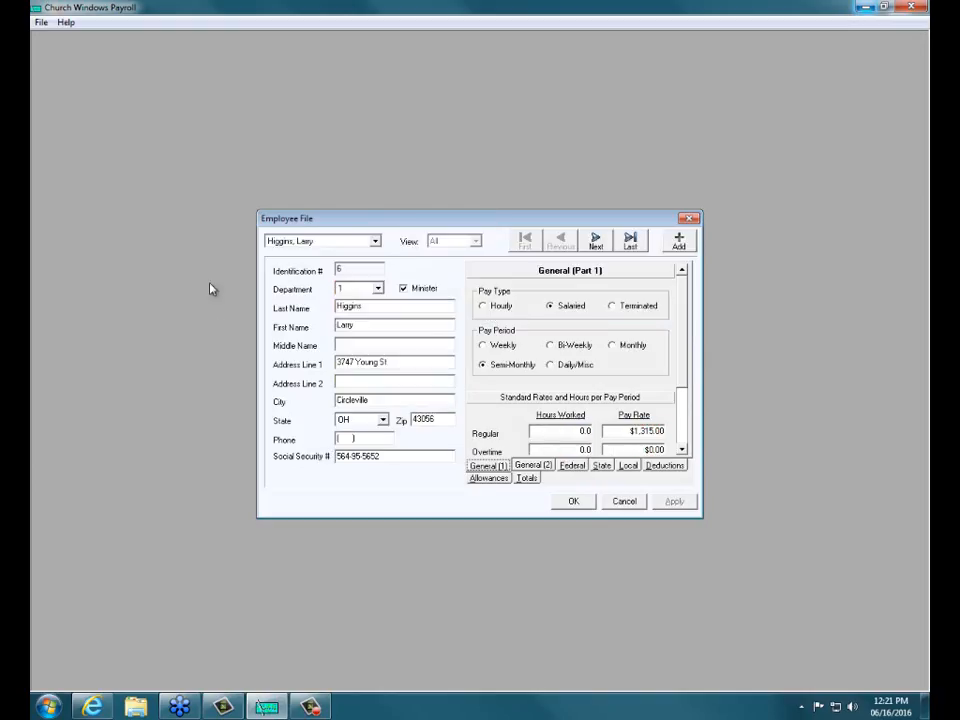
left_click(658, 465)
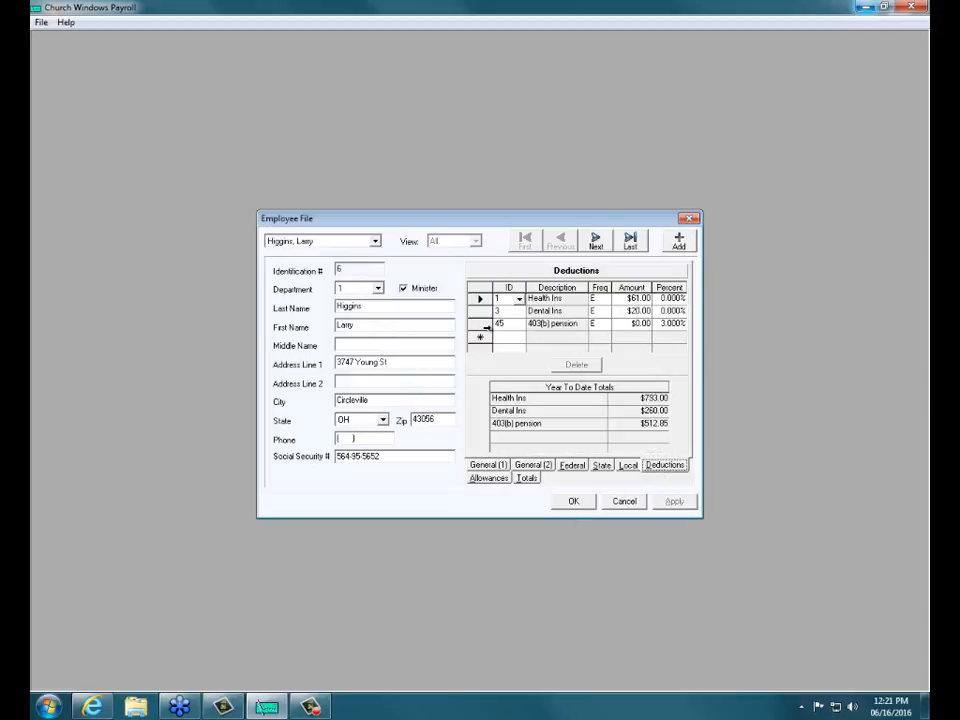
left_click(484, 325)
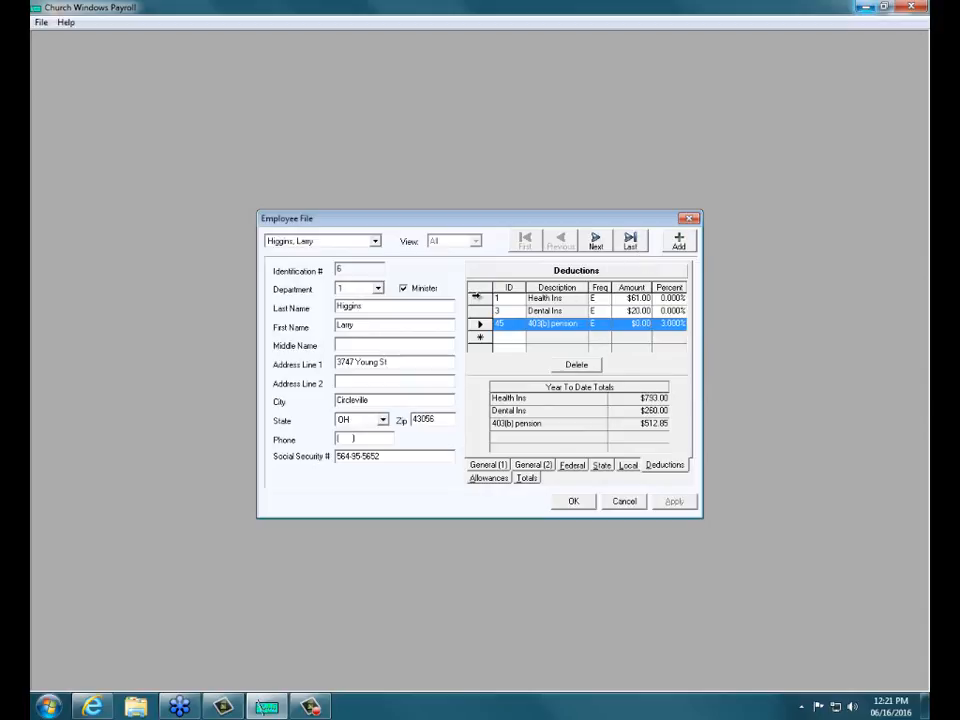
key("Delete")
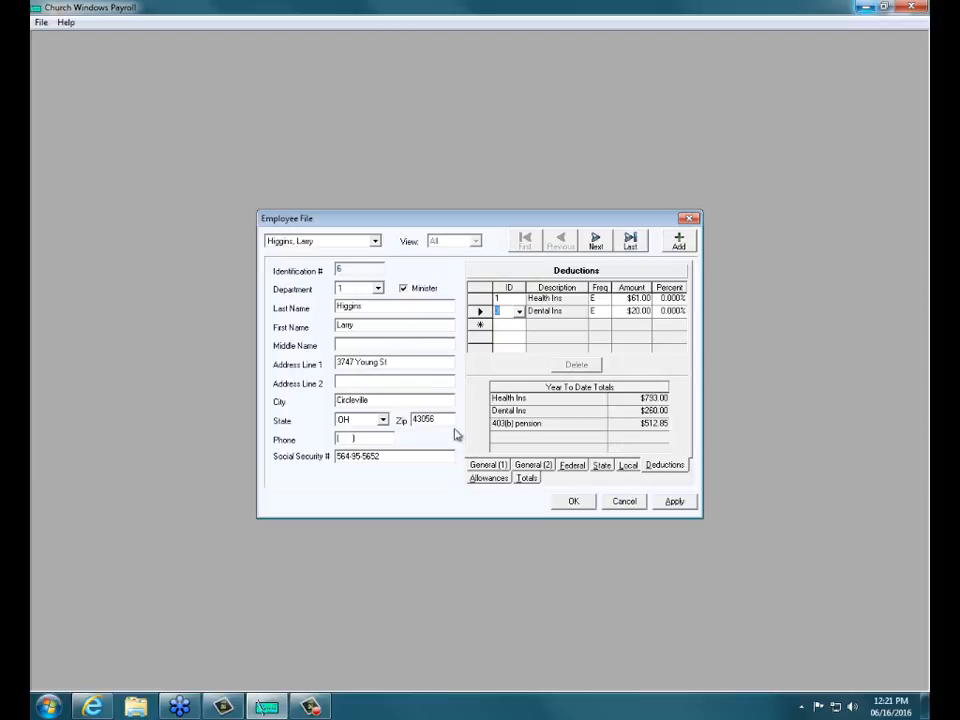
type("3")
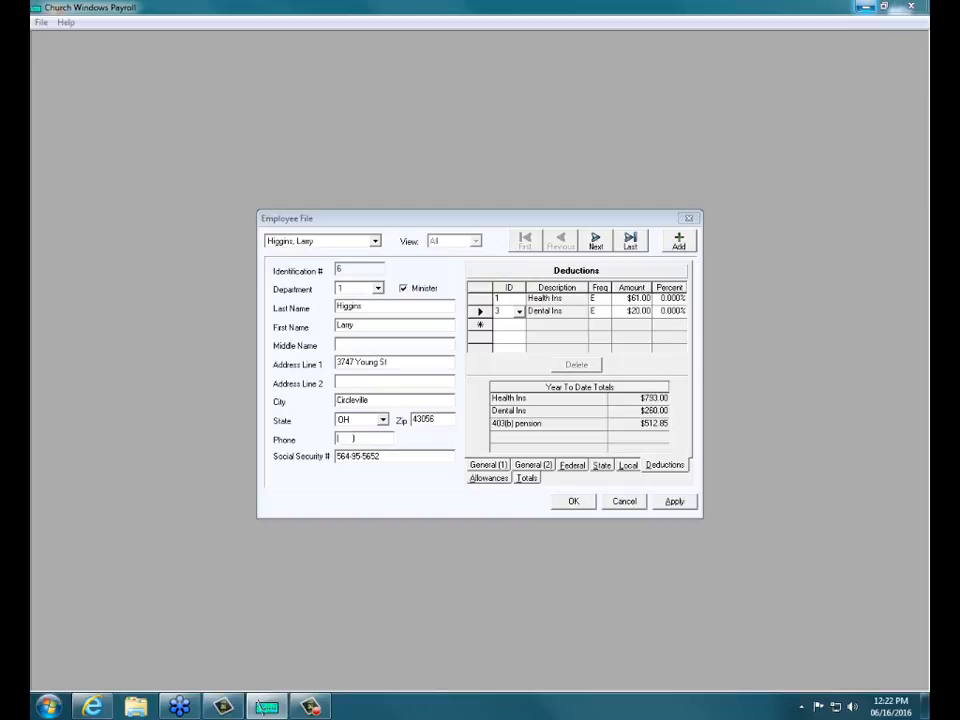
left_click(477, 298)
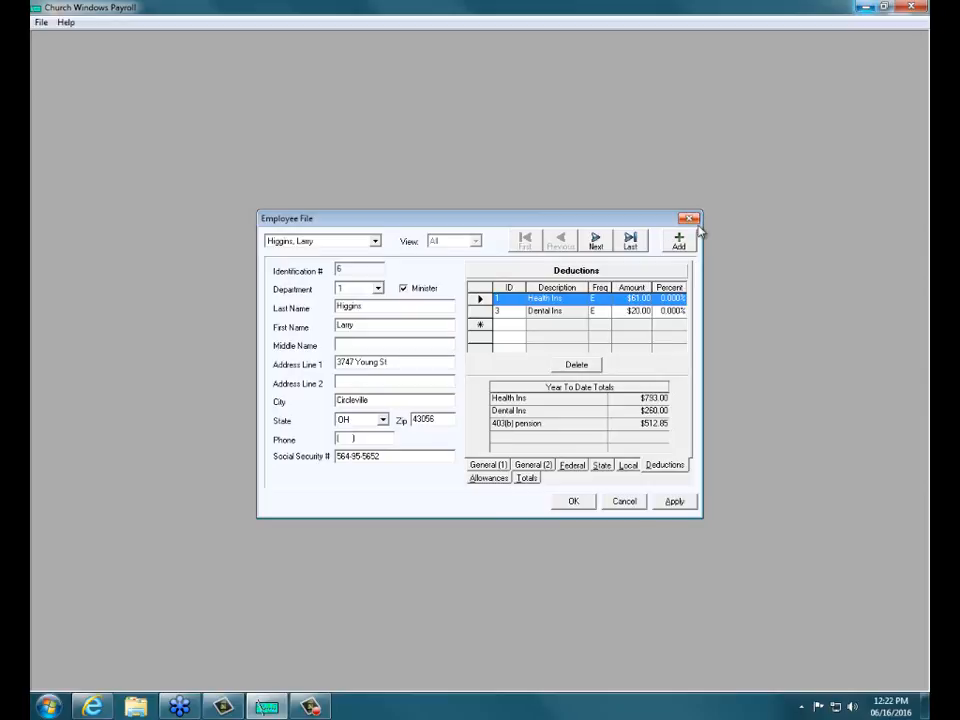
key("Delete")
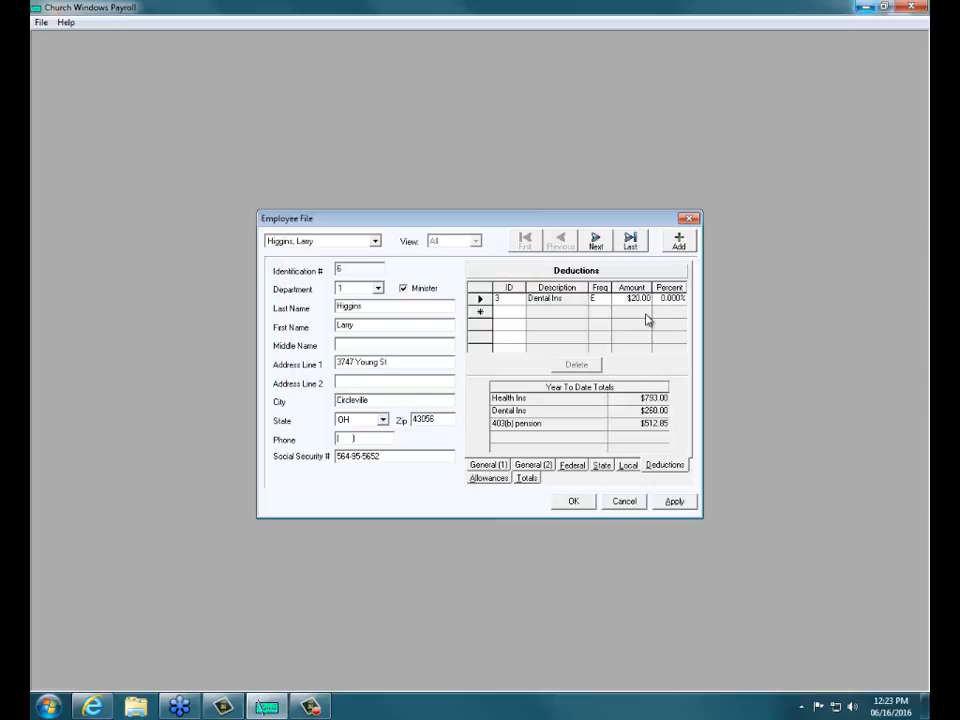
left_click(693, 220)
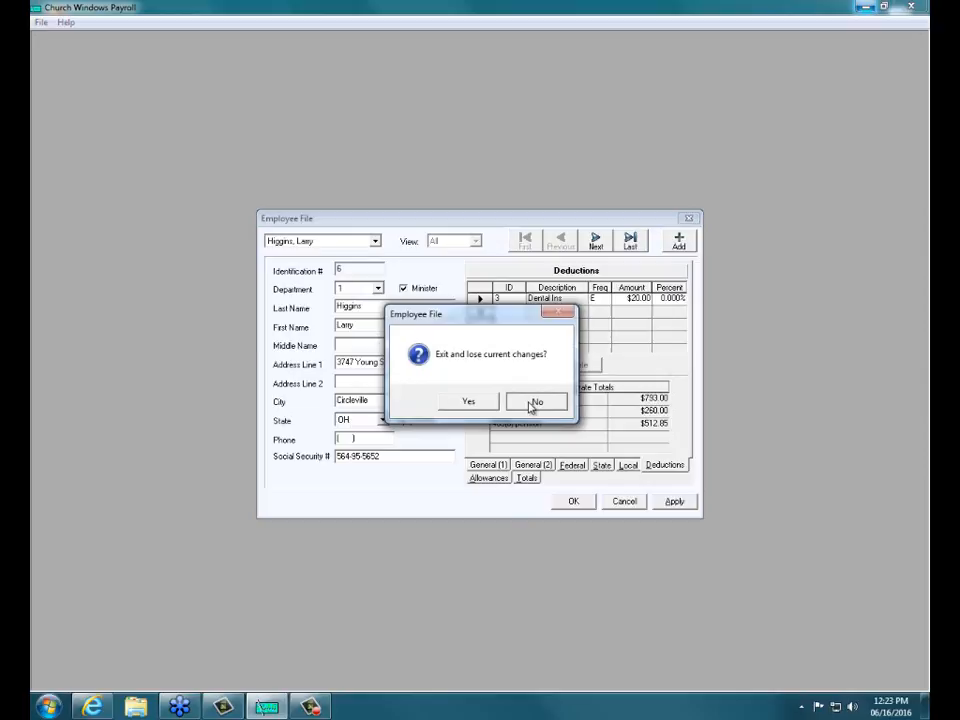
left_click(466, 402)
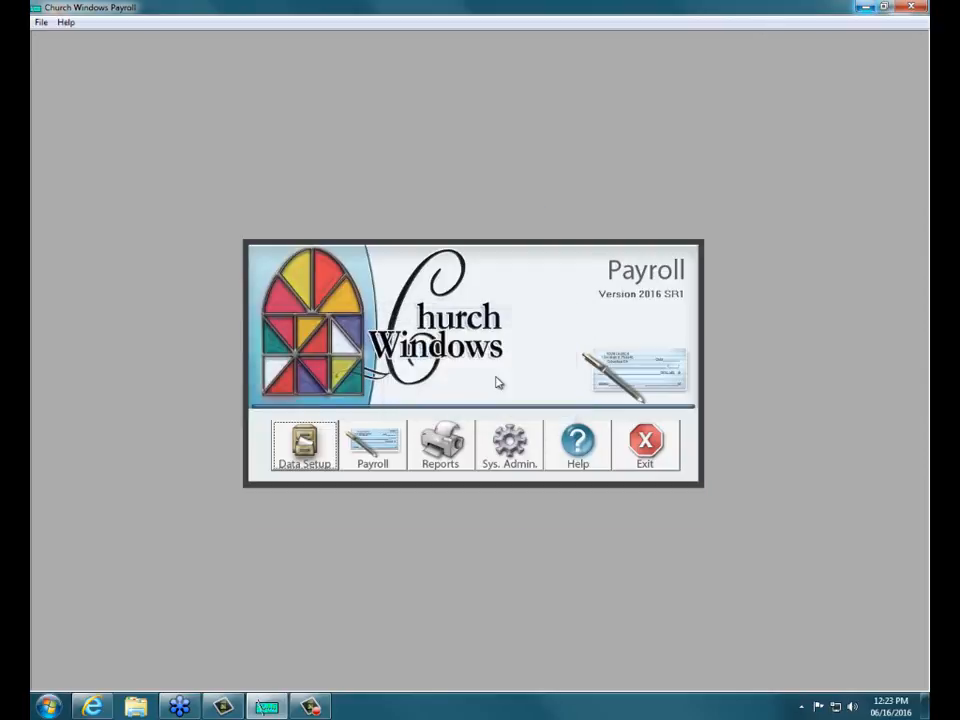
- Try to delete the Health Ins deduction (ID 1) from the Deductions File, and close the file
left_click(306, 452)
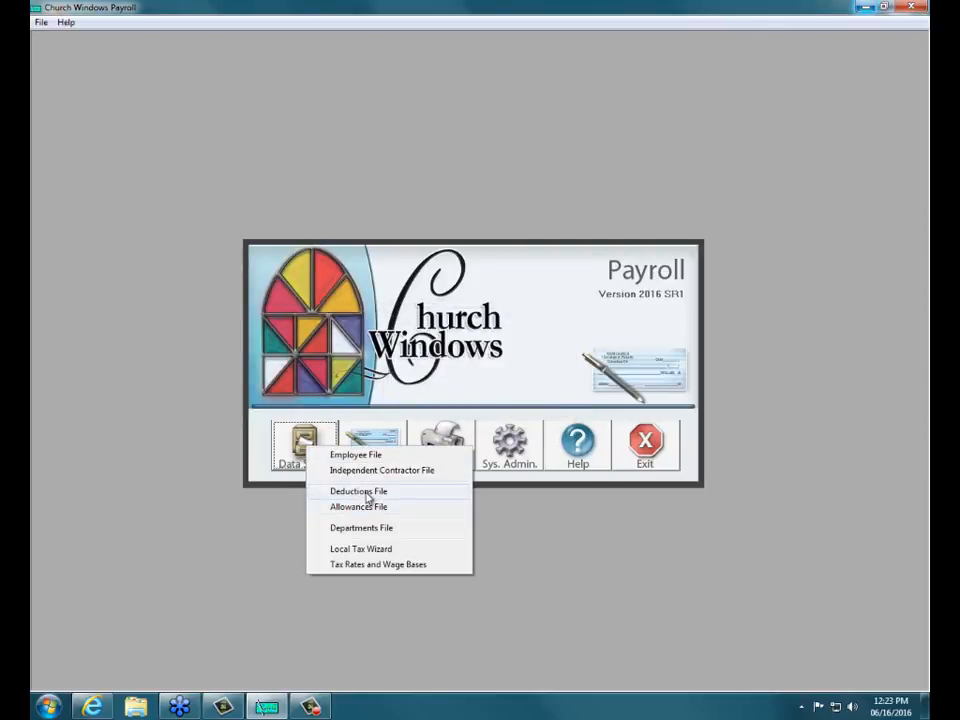
left_click(368, 493)
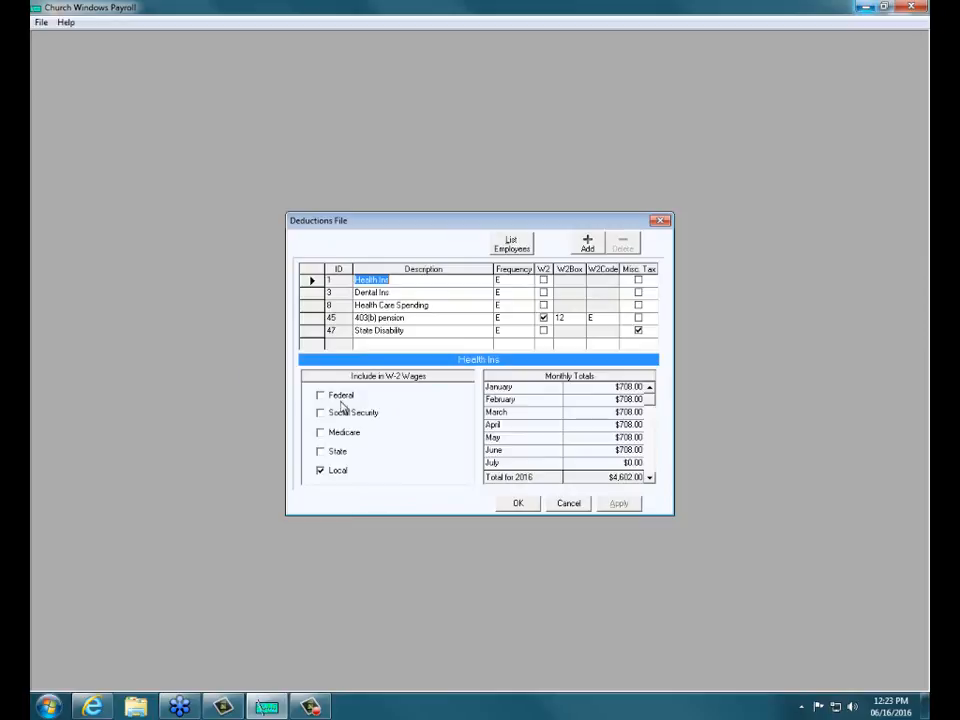
left_click(306, 280)
left_click(624, 245)
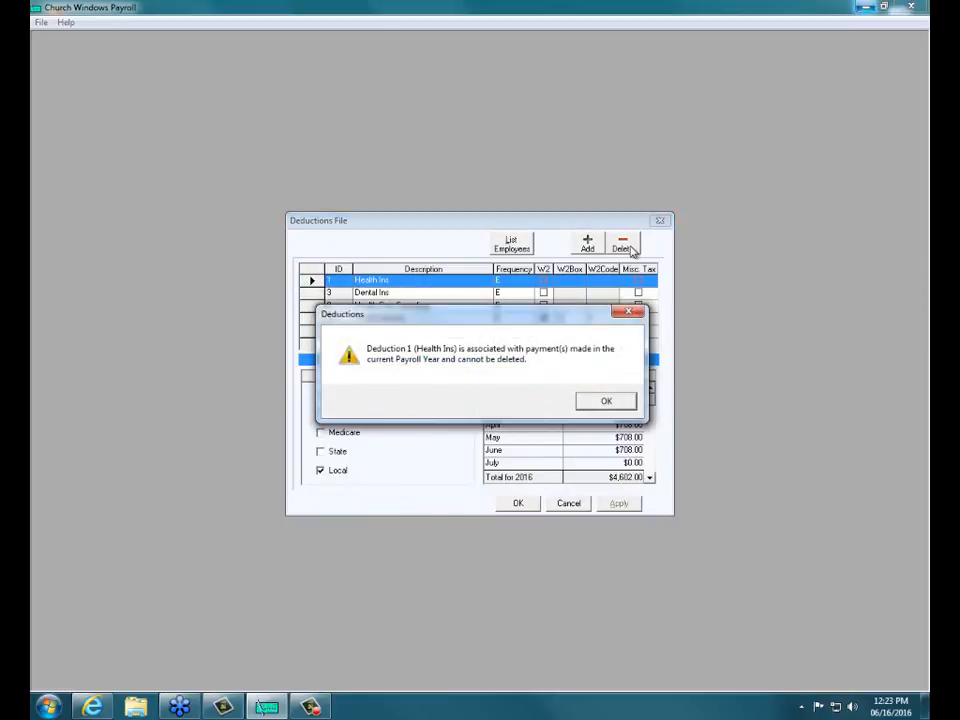
left_click(608, 400)
left_click(659, 220)
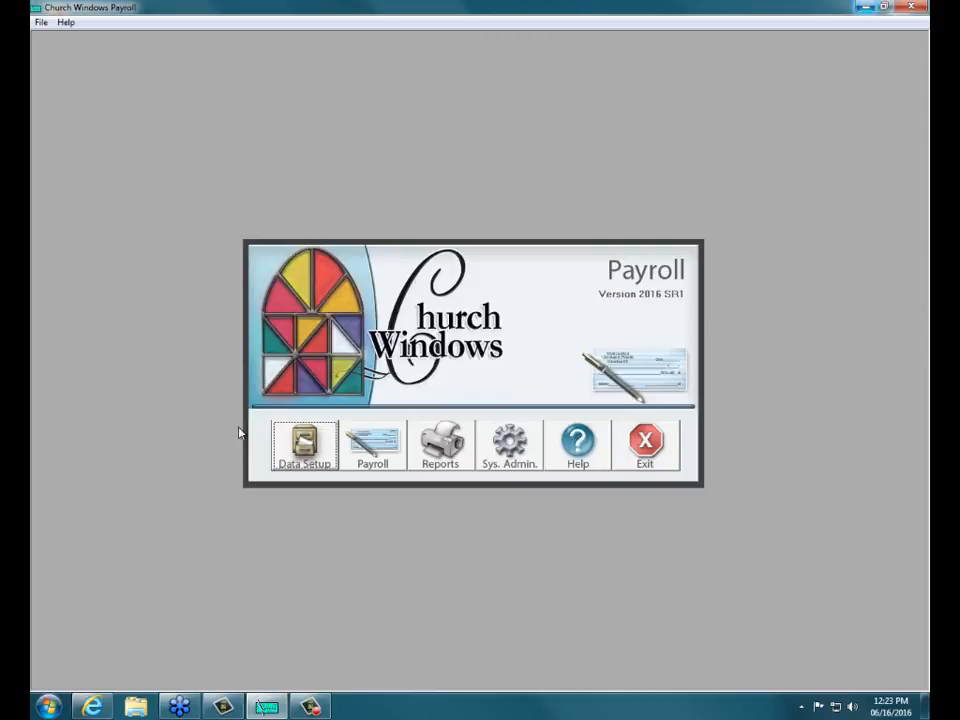
- Remove the Health Ins deduction from the record of the employee with identification 6, save the change, and close the Employee File
left_click(283, 455)
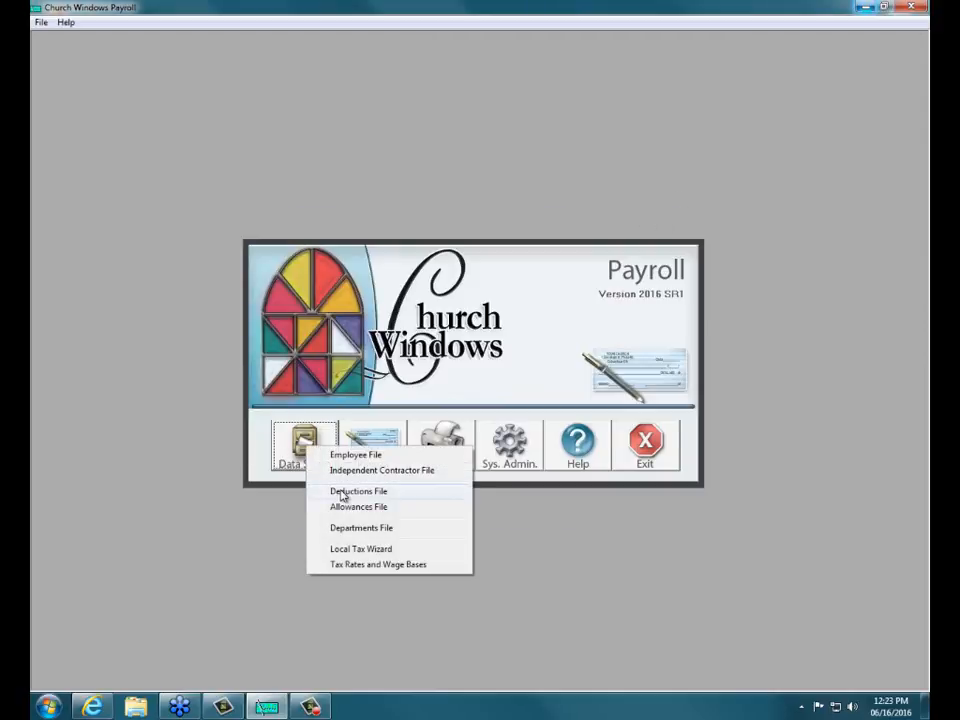
left_click(347, 455)
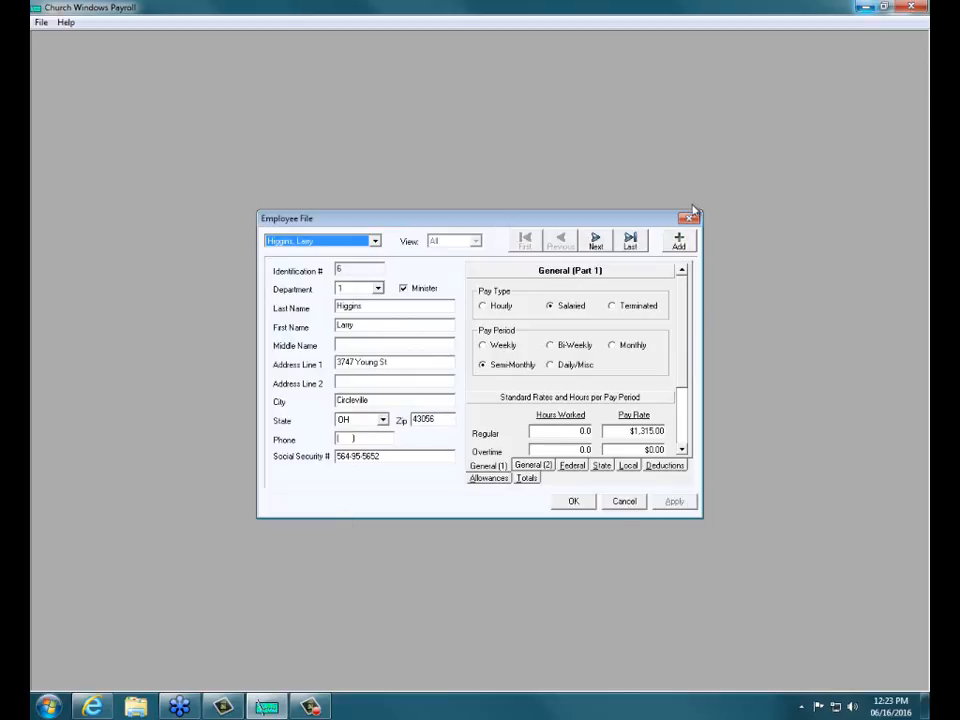
left_click(650, 466)
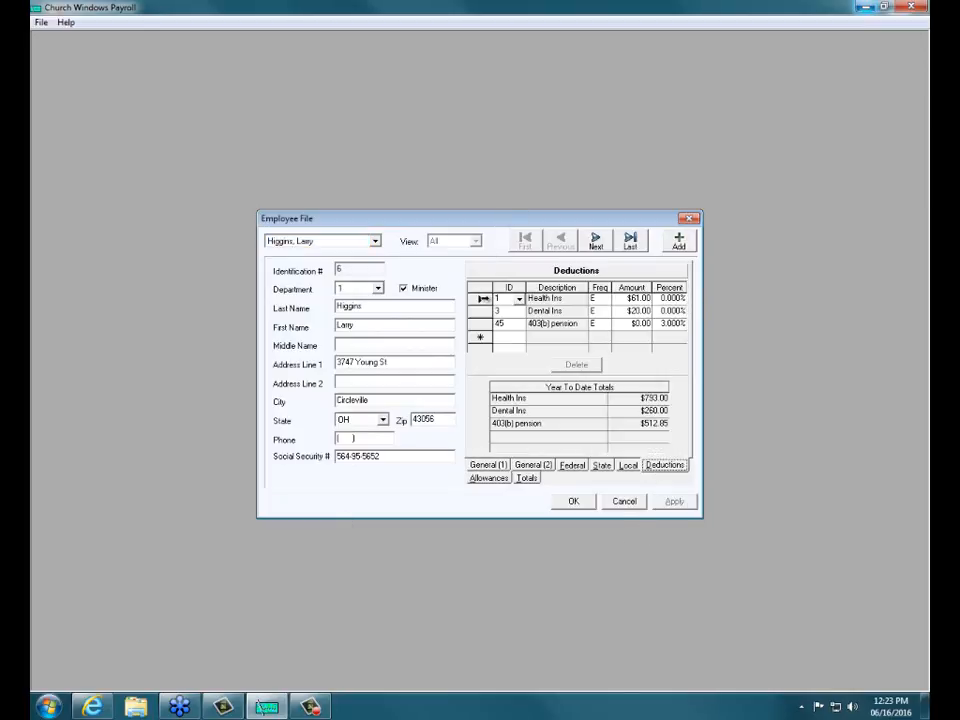
left_click(480, 298)
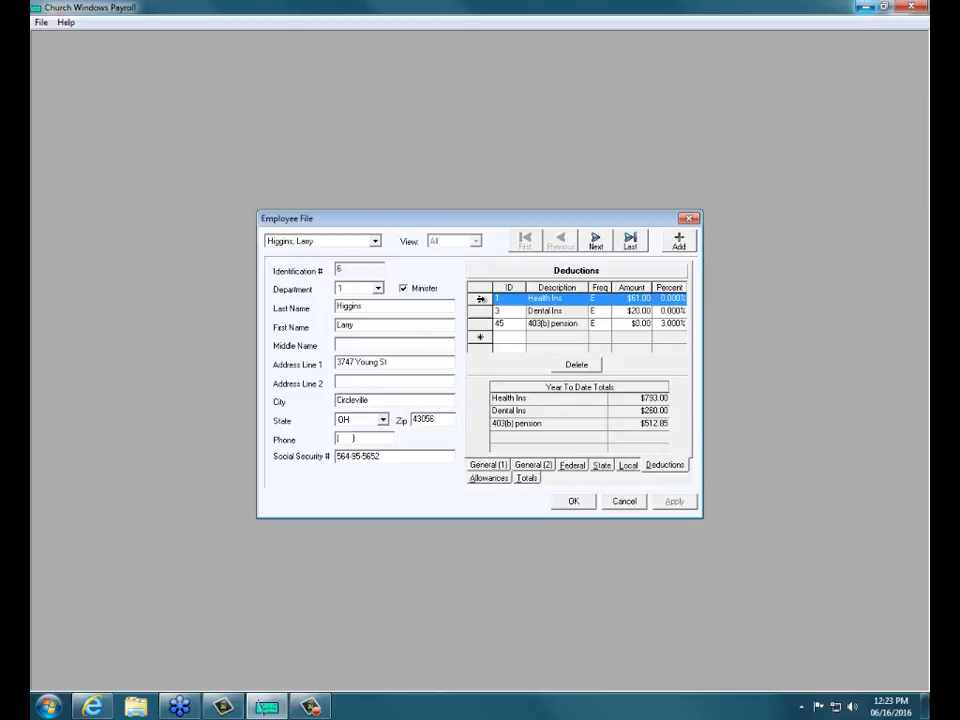
key("Delete")
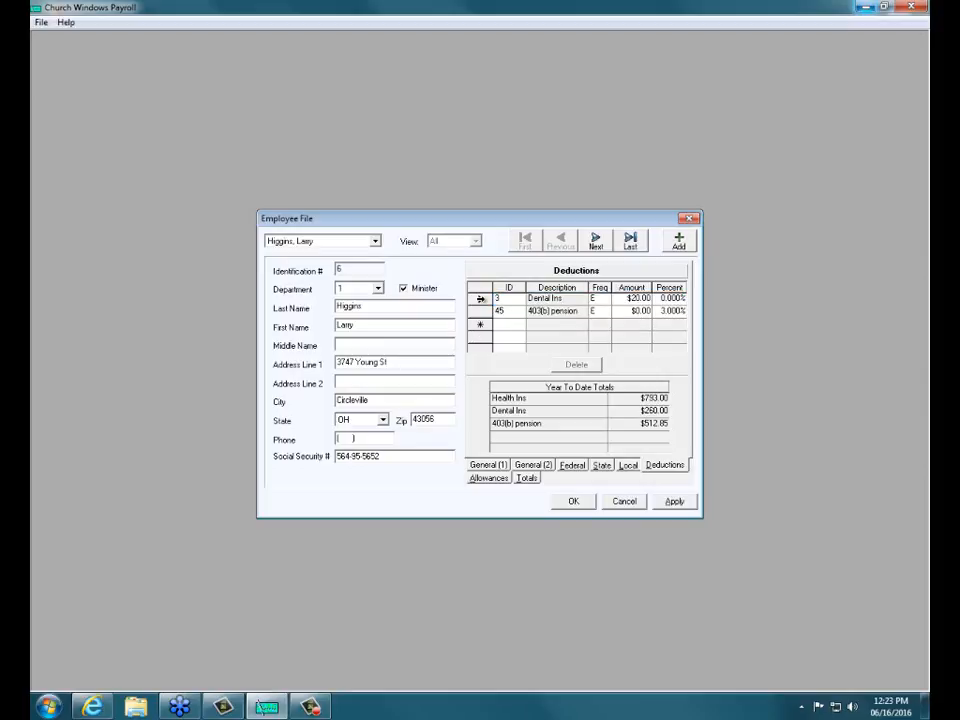
left_click(676, 503)
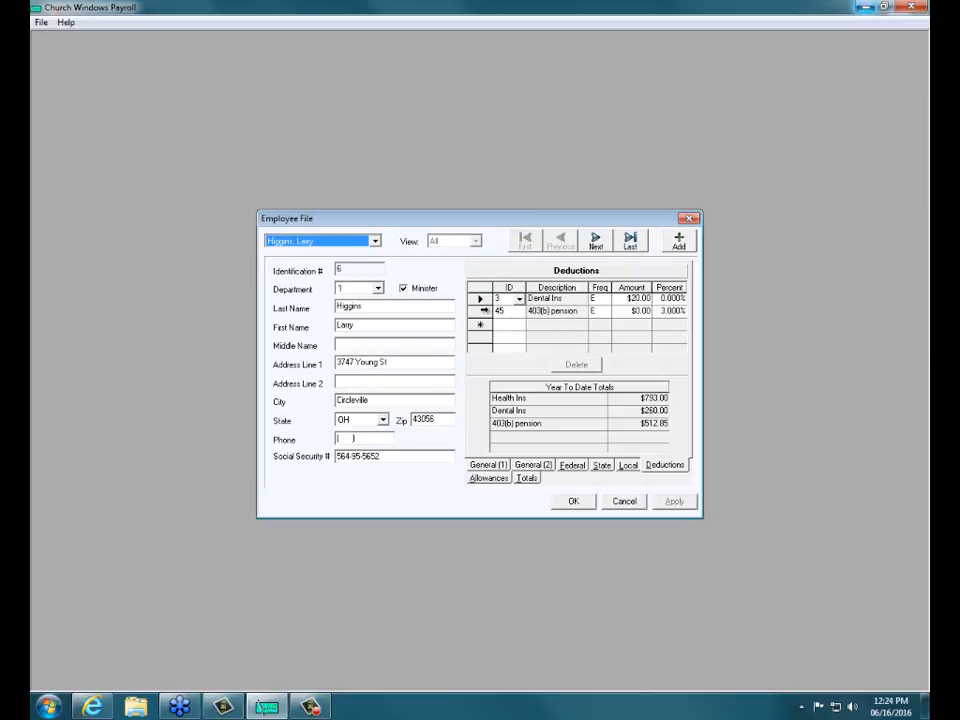
left_click(480, 311)
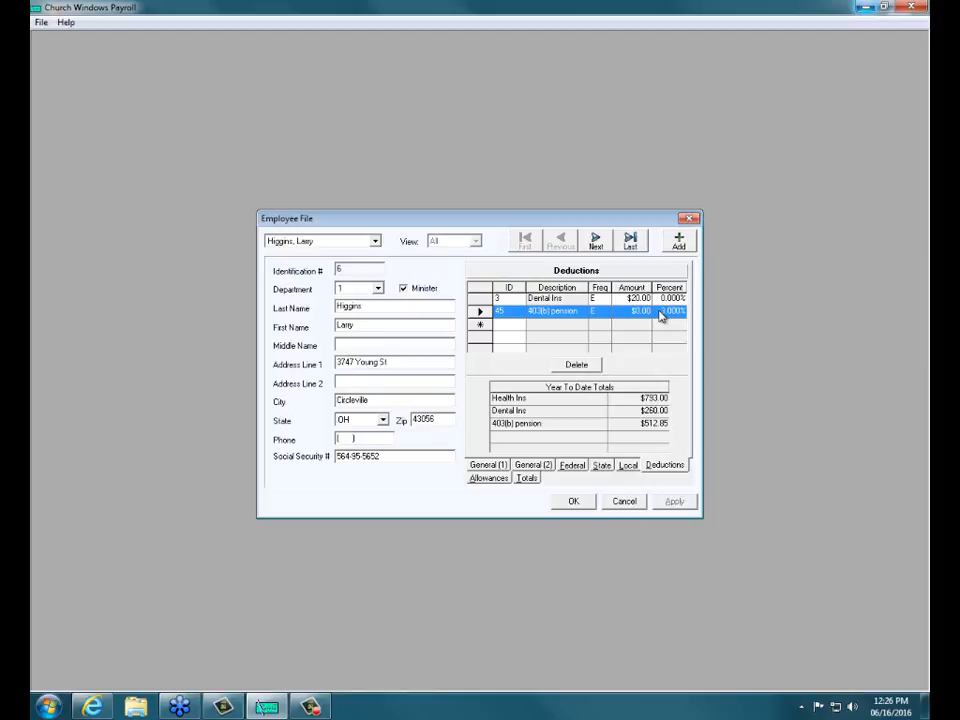
left_click(689, 218)
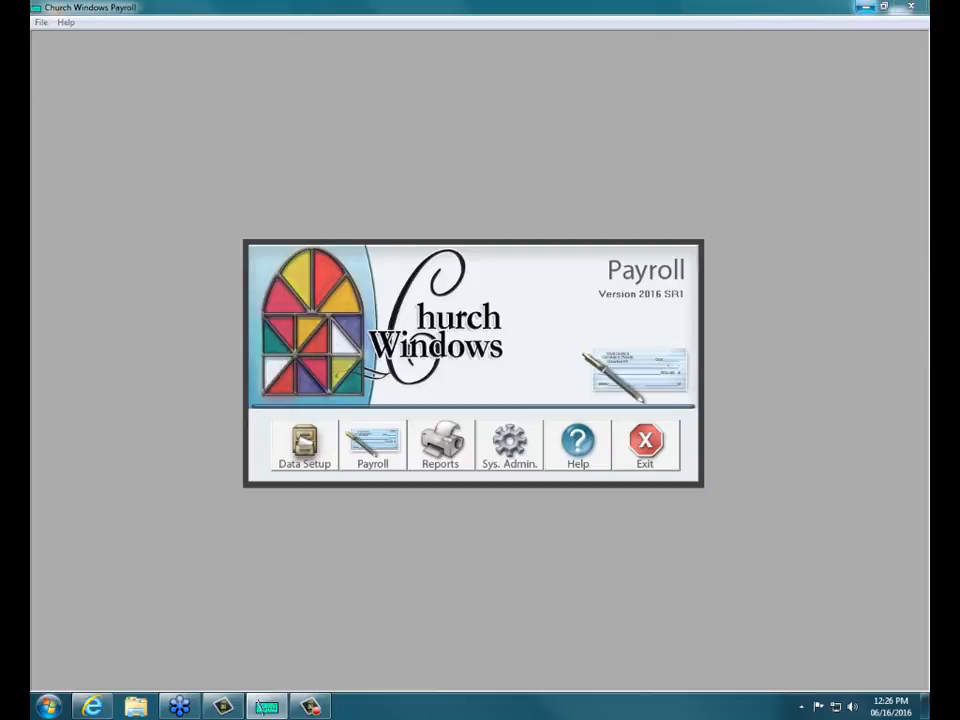
- End the GoToWebinar session for everyone
left_click(499, 371)
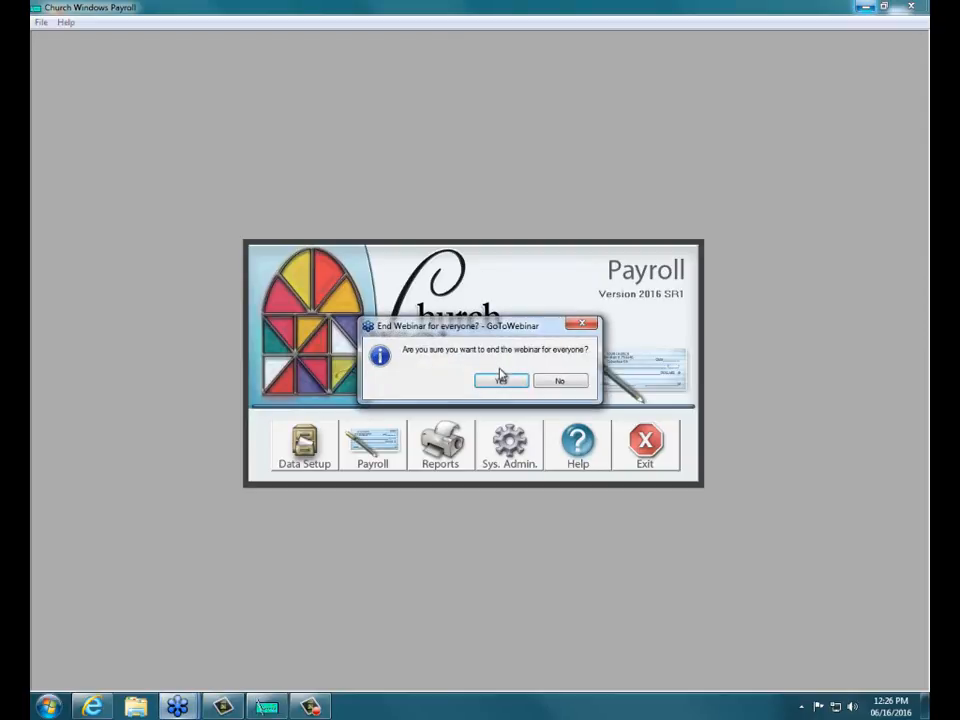
left_click(501, 377)
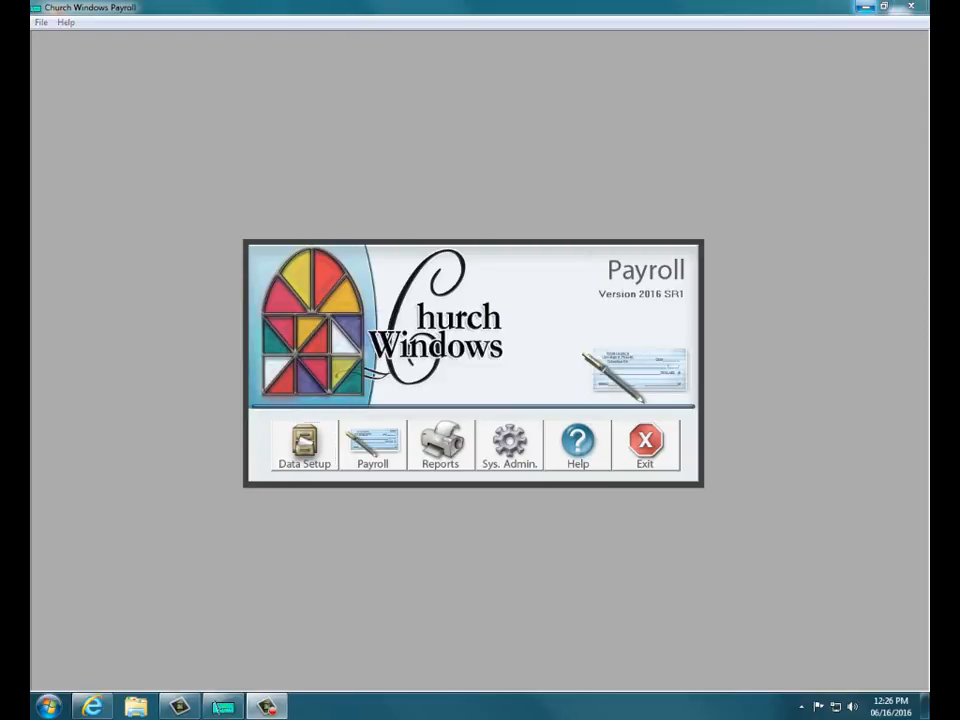